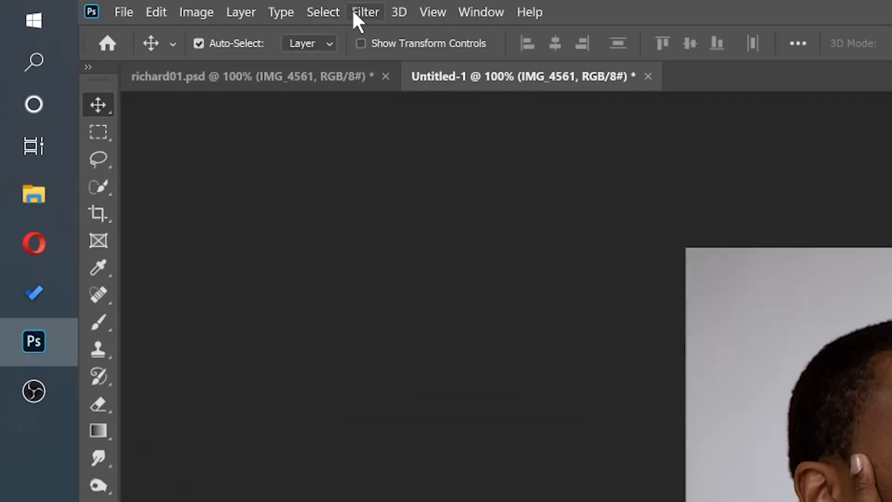
- Open the Camera Raw filter on the IMG_4561 layer and load the saved settings from IMG_4561.xmp
click(357, 11)
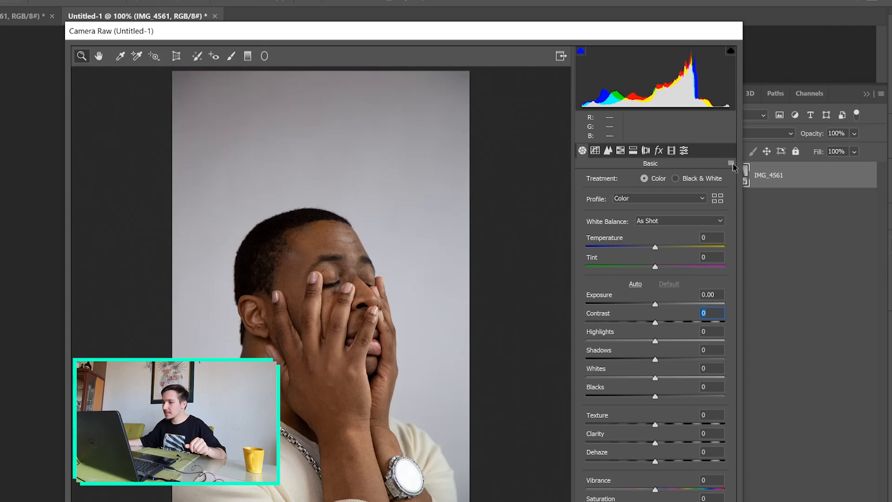
click(732, 163)
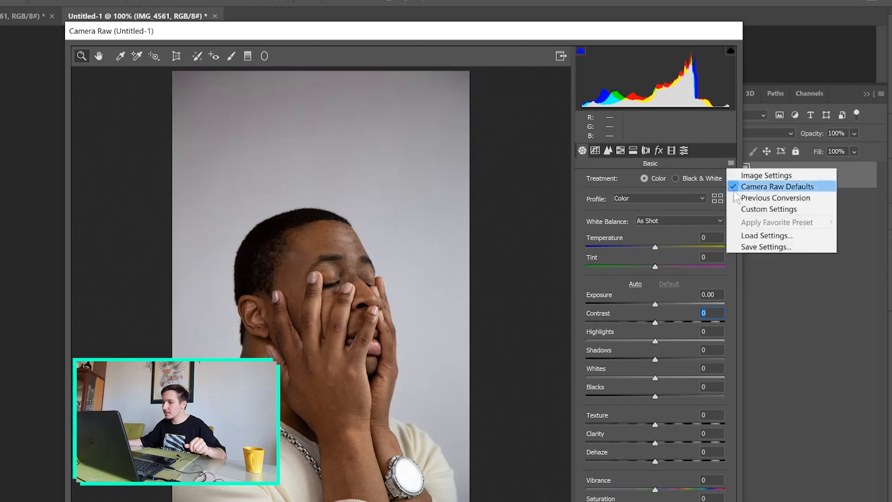
click(743, 236)
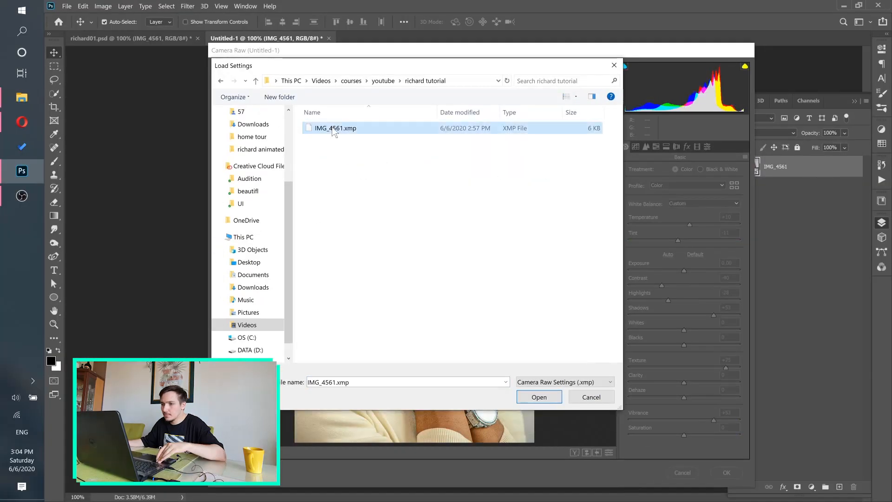
double_click(334, 129)
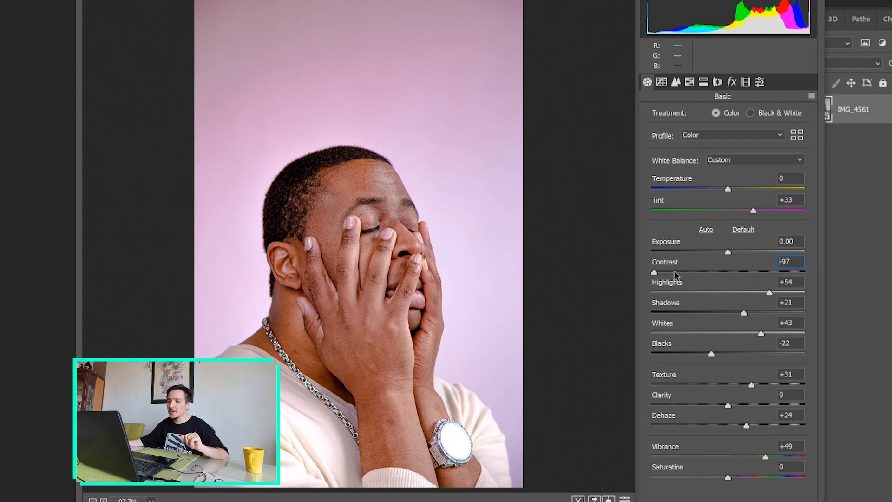
- Try the Contrast at +1 and return it to -97
click(728, 273)
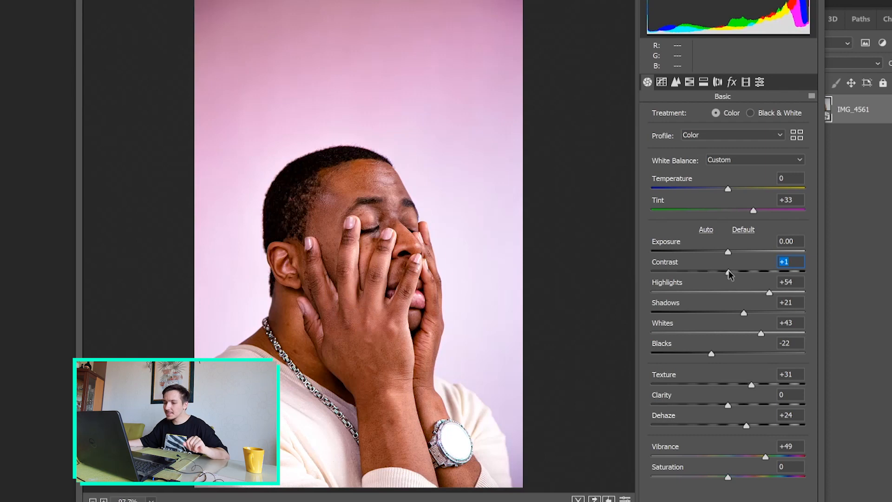
click(659, 271)
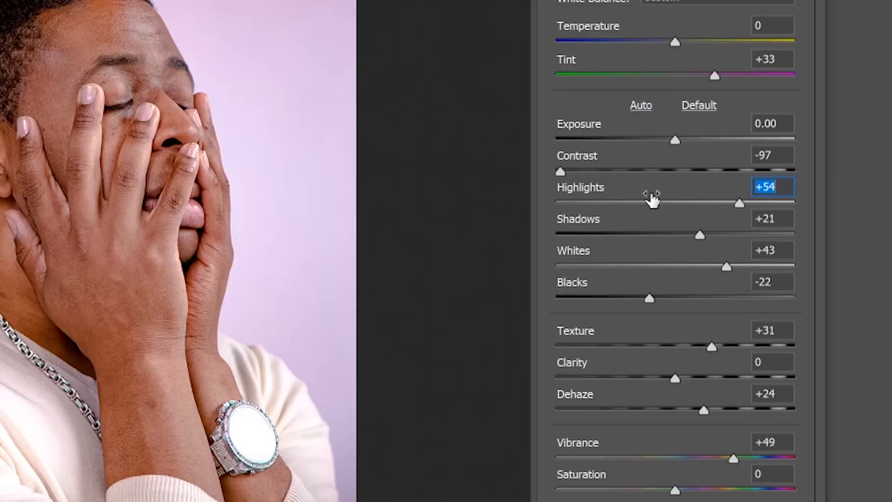
- Try the Shadows at -32 and +29, and restore them to +21
click(702, 235)
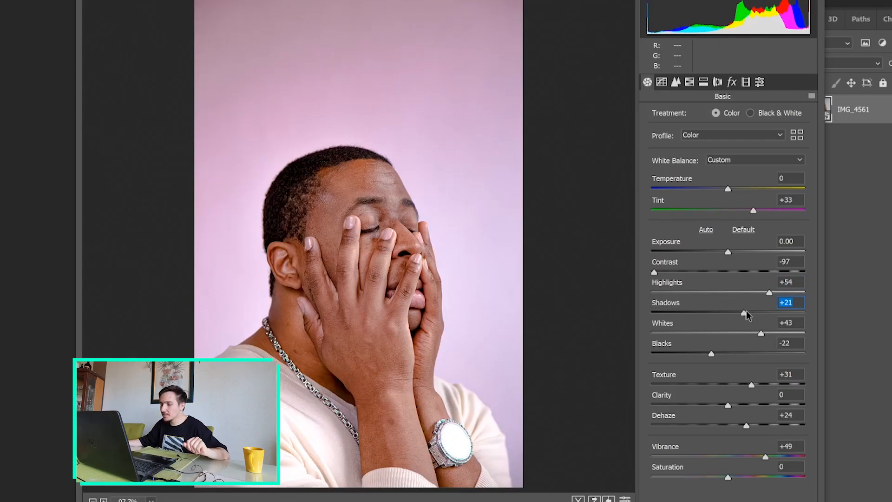
drag(736, 315, 704, 314)
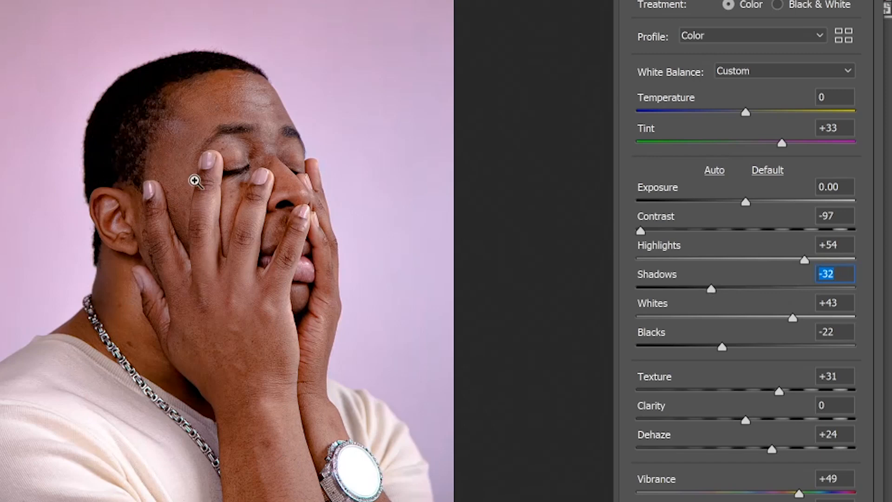
click(767, 288)
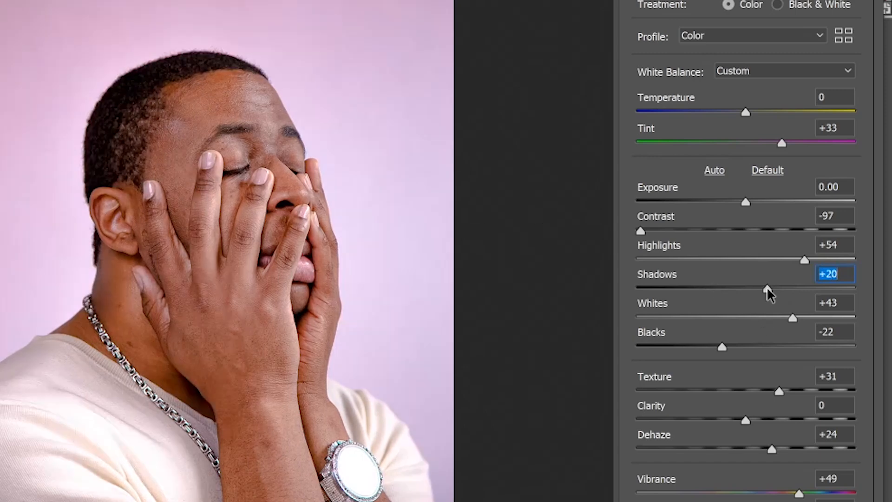
drag(768, 288, 777, 290)
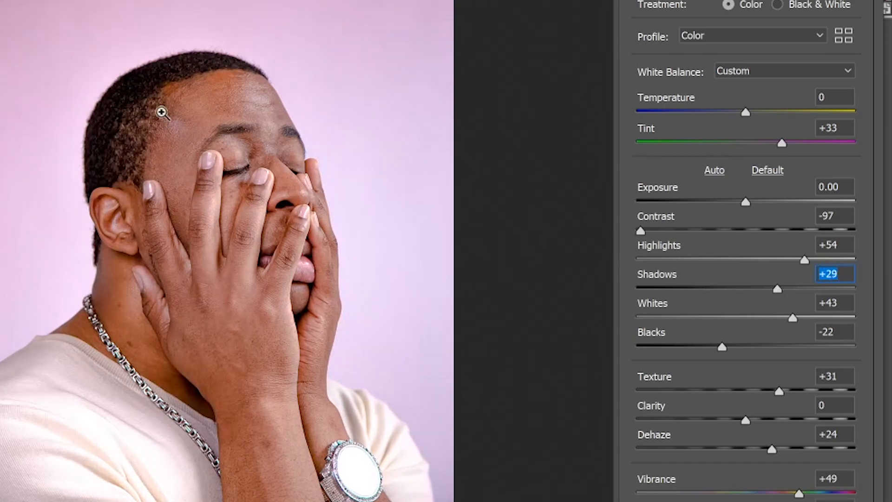
key(ctrl+z)
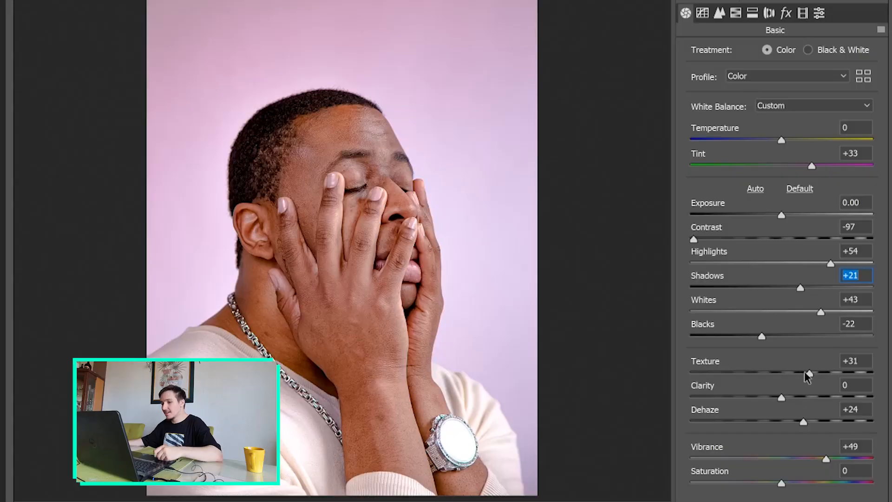
- Try the Texture at -81 while checking the skin on the face, and restore it to +31
click(264, 201)
click(338, 217)
click(331, 210)
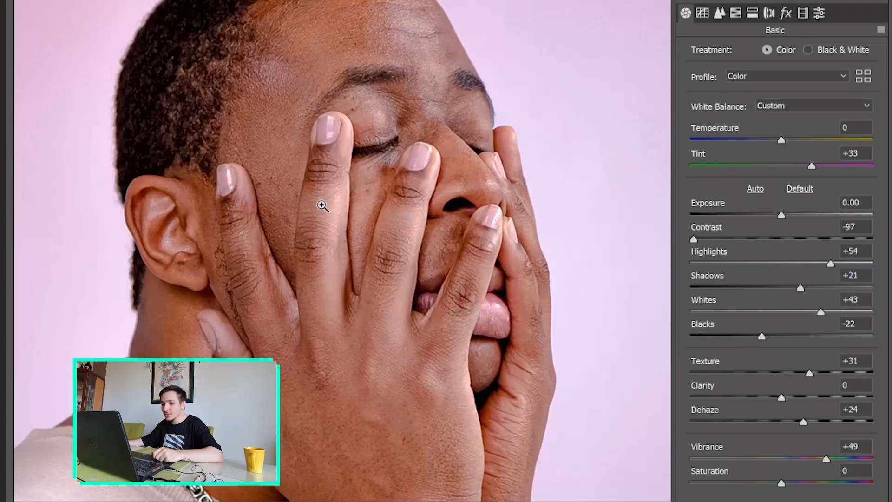
click(321, 204)
click(301, 122)
drag(365, 90, 280, 198)
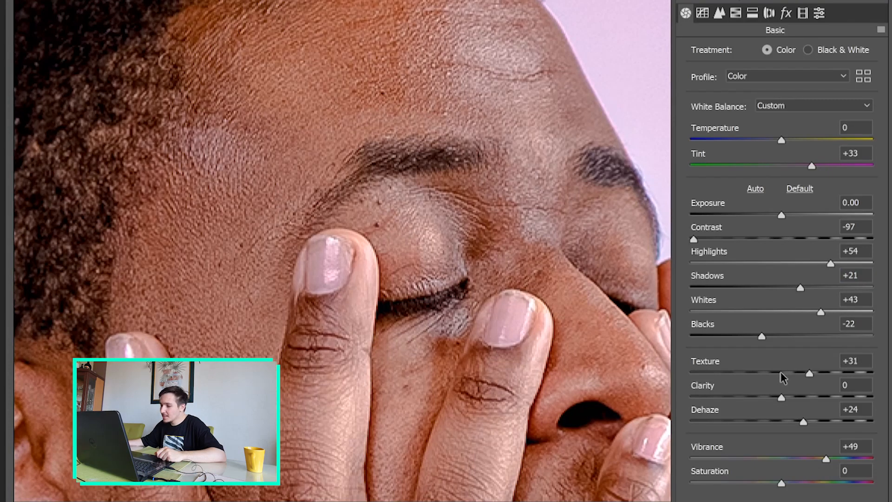
drag(780, 373, 738, 372)
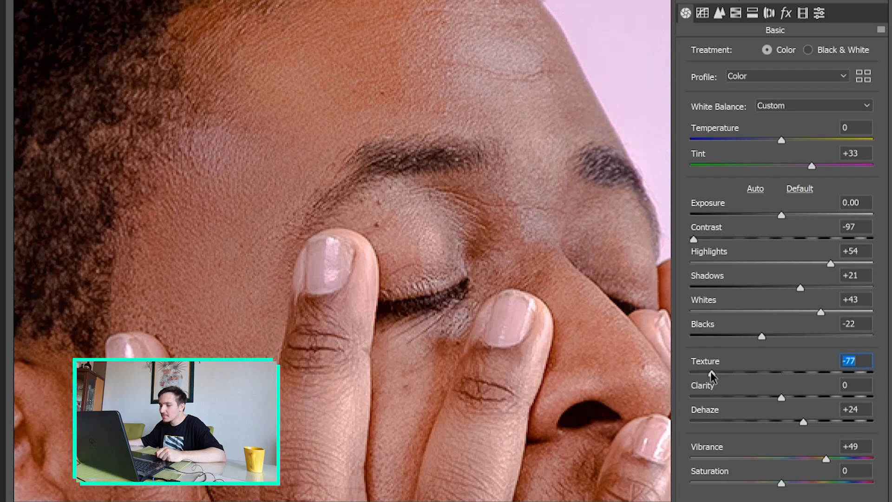
alt+click(285, 93)
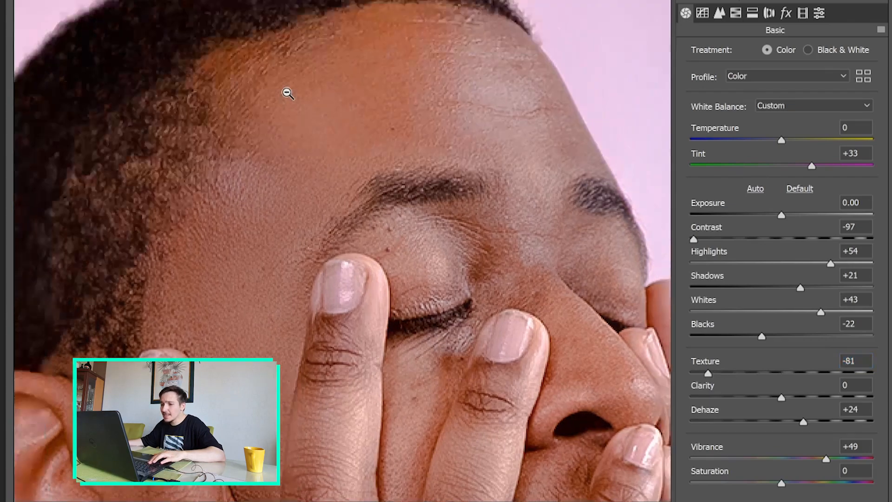
alt+click(365, 247)
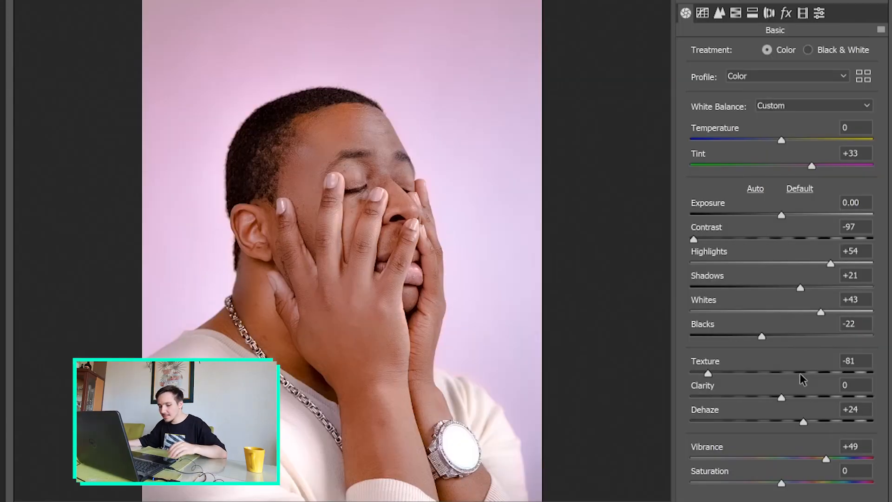
click(794, 376)
key(Return)
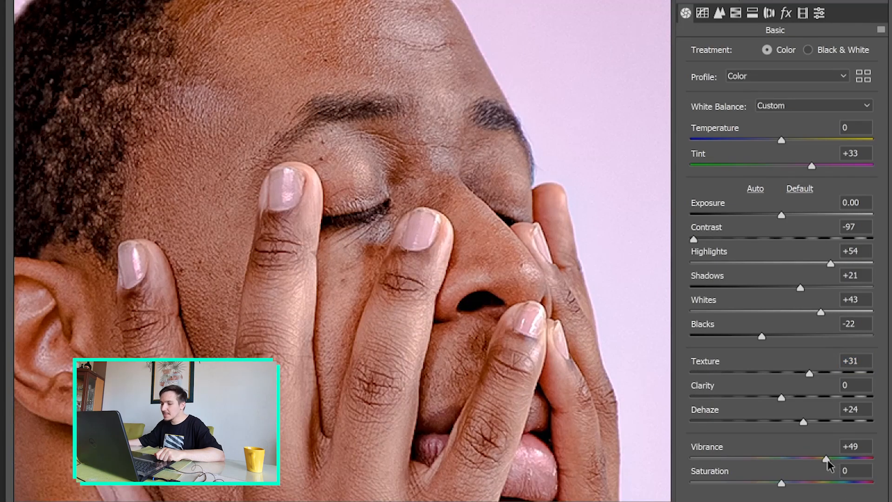
- Try a much lower Vibrance on the whole portrait and undo the change
scroll(404, 277, down, 3)
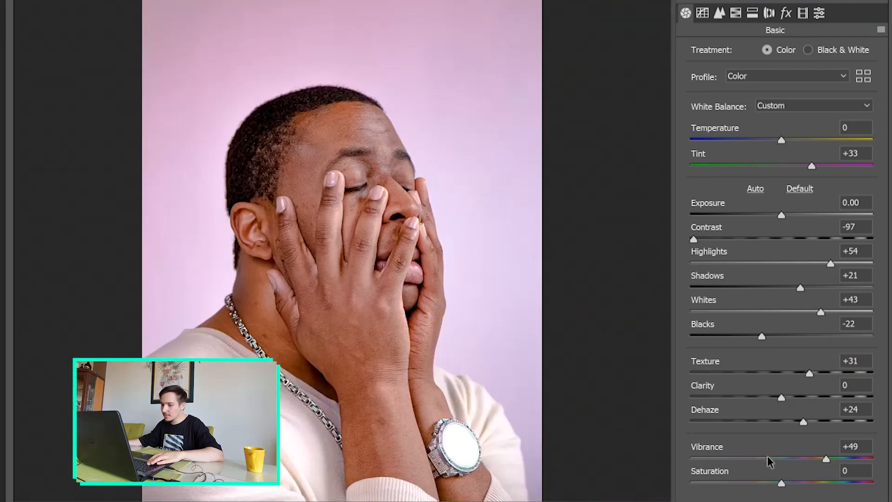
drag(782, 459, 707, 459)
key(ctrl+z)
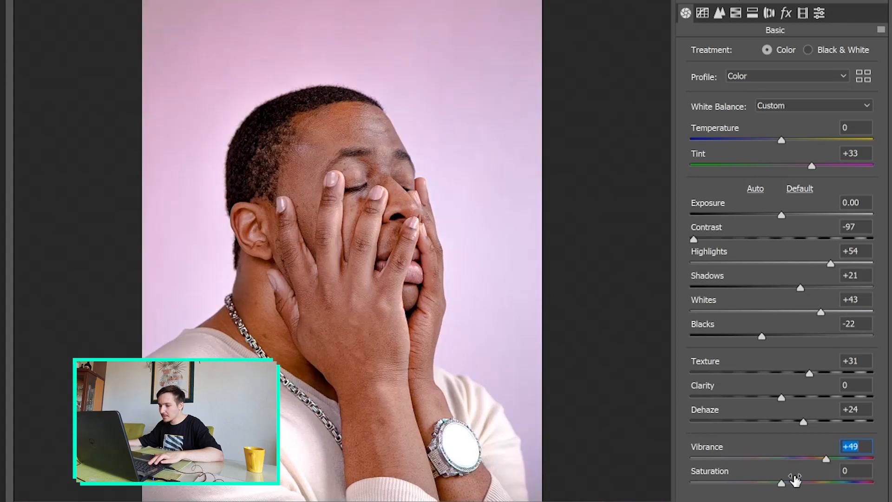
drag(781, 421, 779, 421)
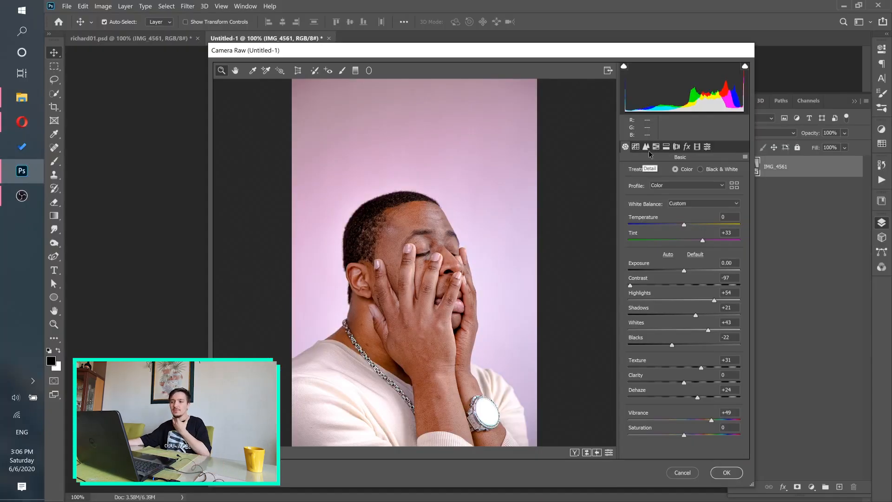
- Try the Reds hue at +100 in the HSL Adjustments and reset it to 0
click(656, 148)
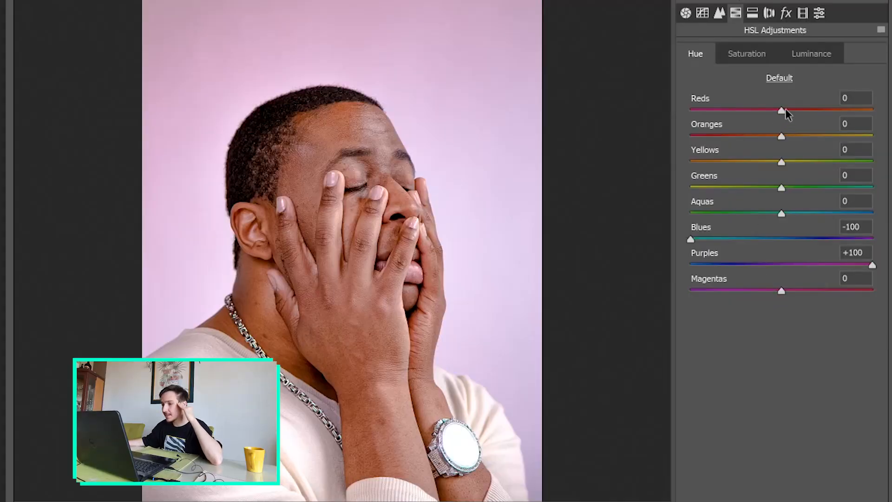
drag(784, 110, 891, 121)
click(334, 230)
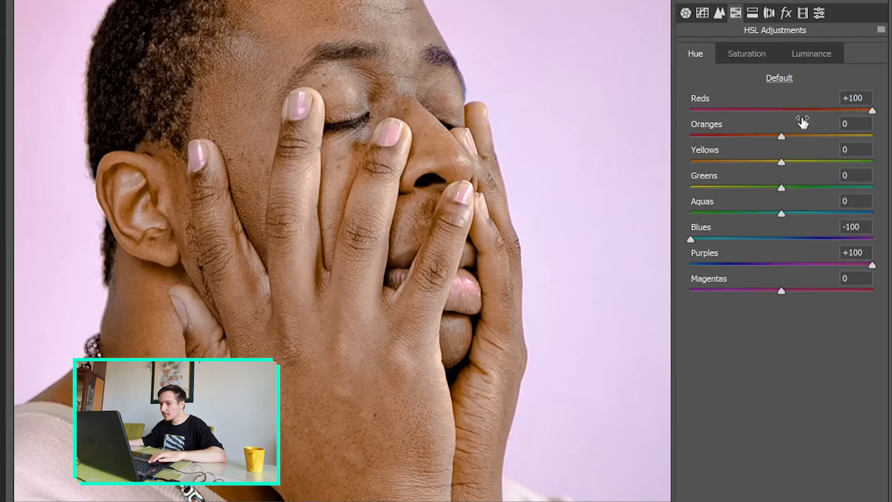
drag(803, 121, 876, 112)
double_click(736, 100)
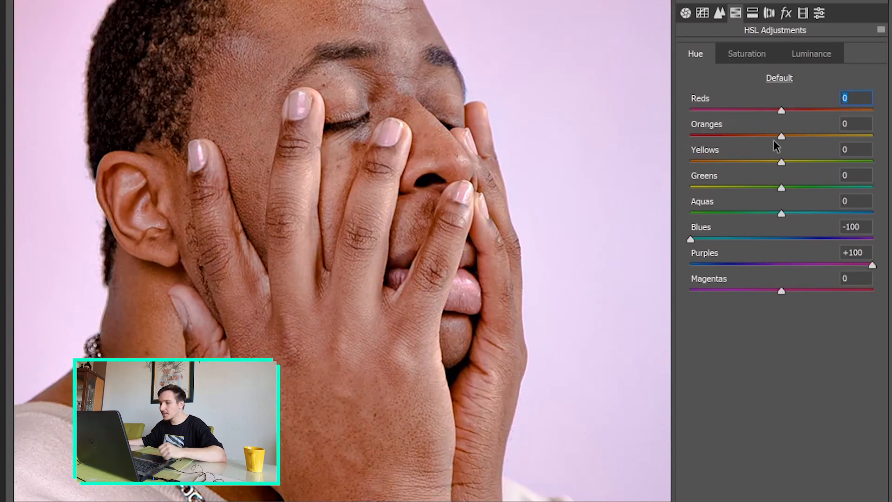
- Try the Oranges hue at +100 and the Aquas hue at -100, resetting each to 0
drag(782, 141, 534, 144)
drag(796, 141, 890, 141)
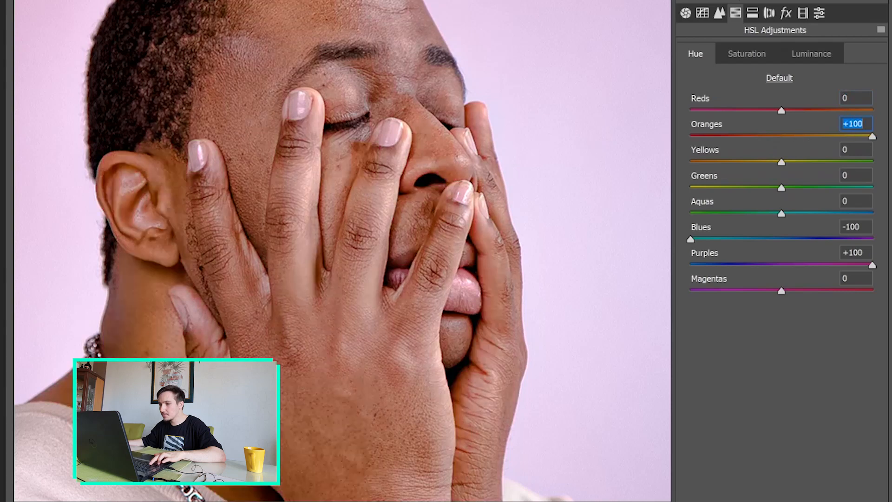
double_click(808, 147)
alt+click(338, 213)
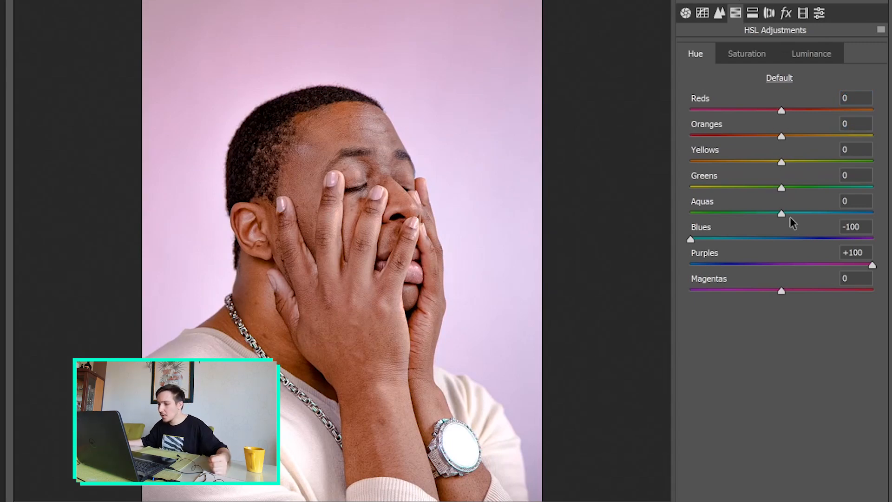
drag(782, 213, 611, 213)
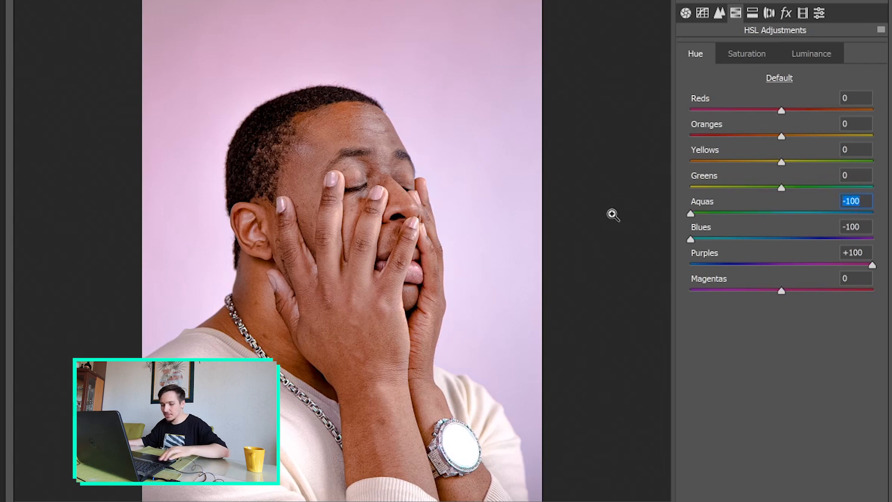
double_click(691, 213)
- Compare the Blues hue at +100 and -100, leaving it at -100, and try a lower Purples hue
drag(775, 238, 873, 238)
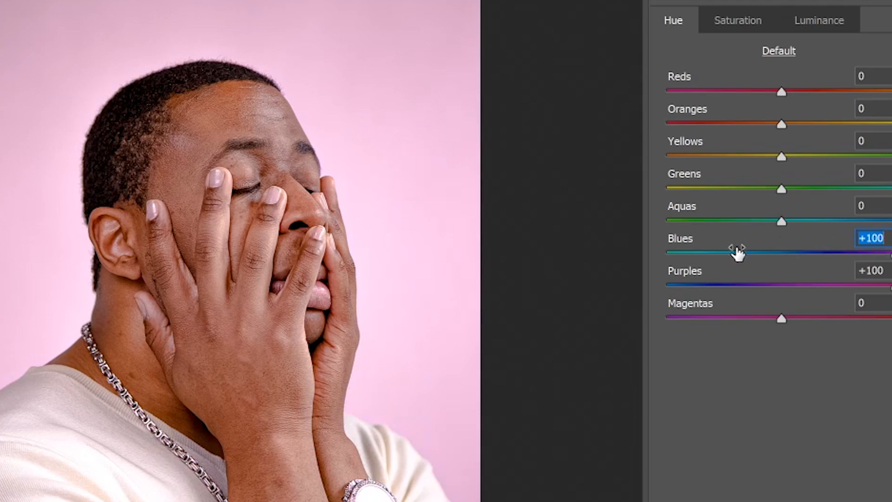
drag(735, 251, 587, 264)
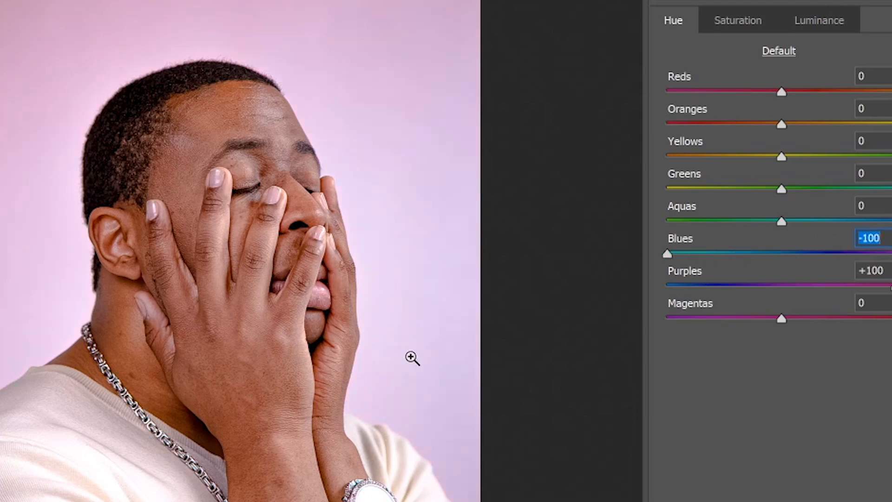
drag(837, 252, 890, 253)
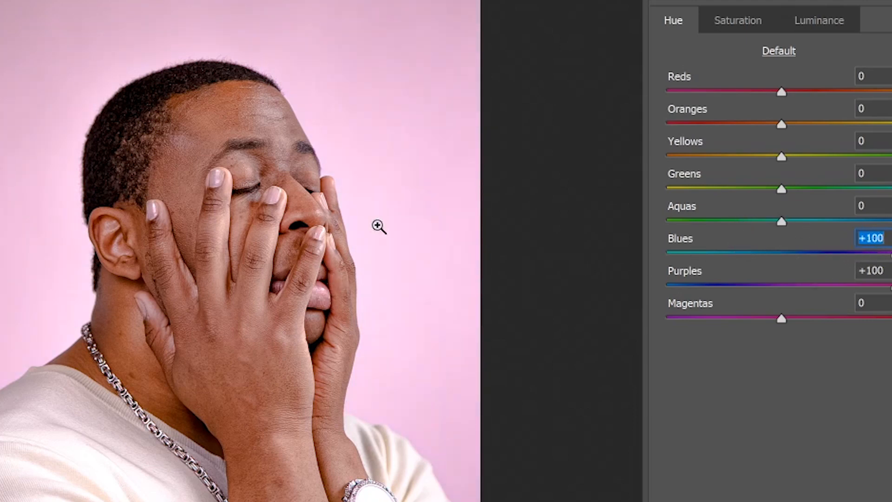
drag(726, 256, 572, 268)
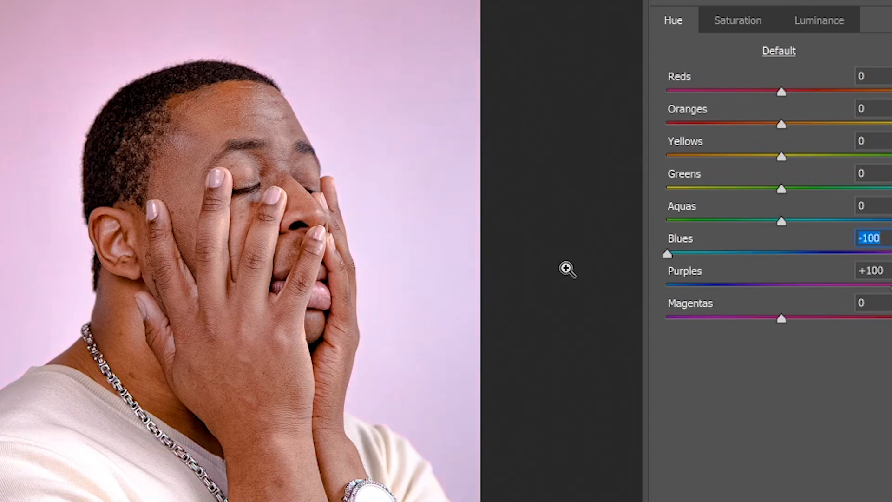
drag(782, 285, 599, 295)
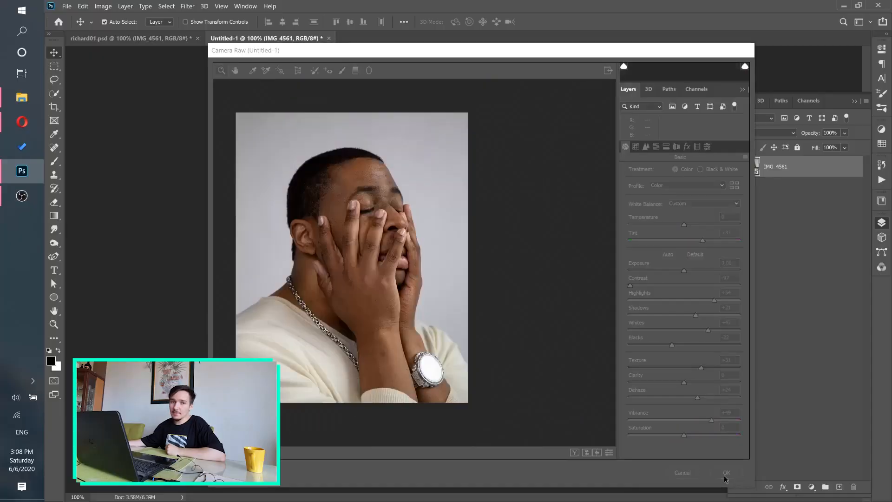
- Apply the Camera Raw adjustments to the photo layer and inspect the graded face up close
click(725, 477)
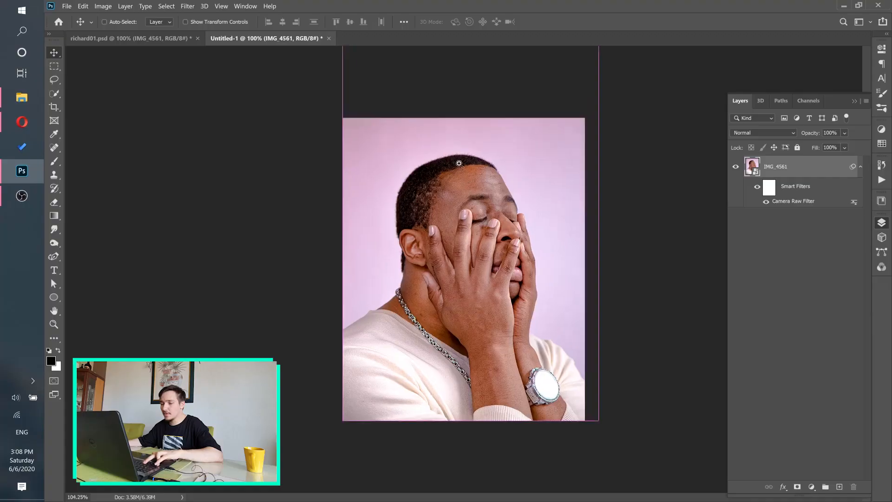
click(459, 164)
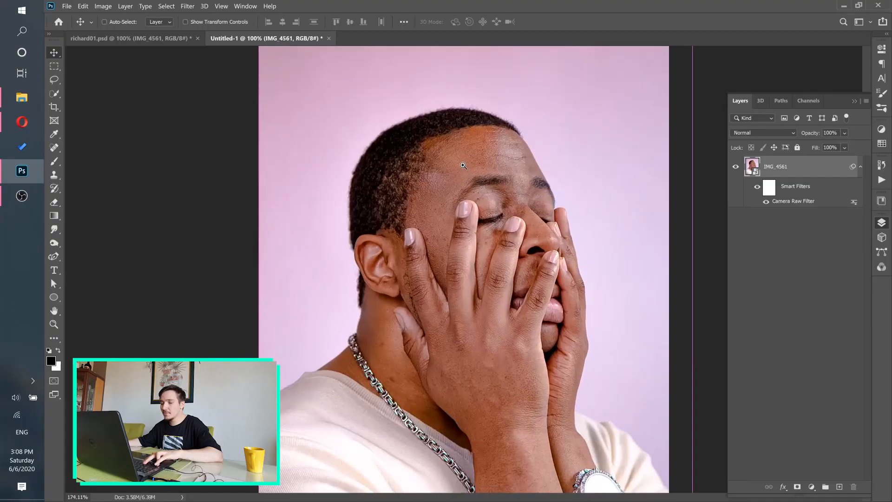
alt+click(459, 163)
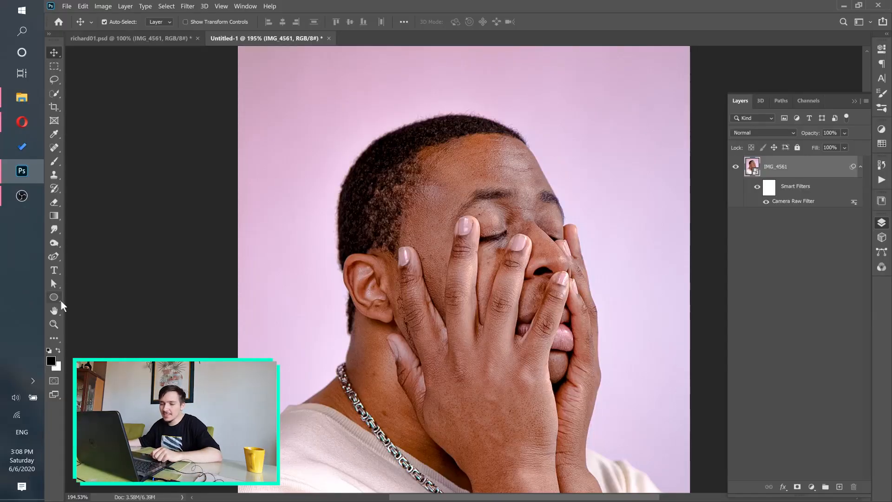
- Choose the Ellipse Tool and set its shape fill to none
click(58, 297)
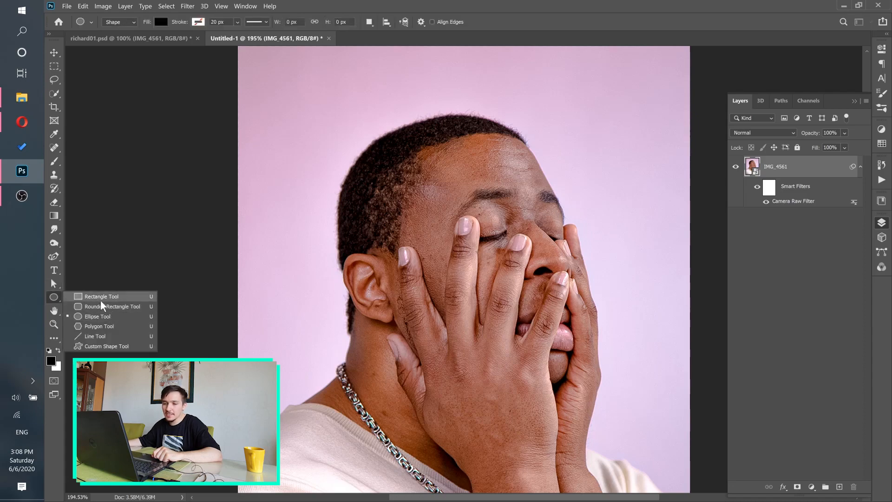
click(96, 318)
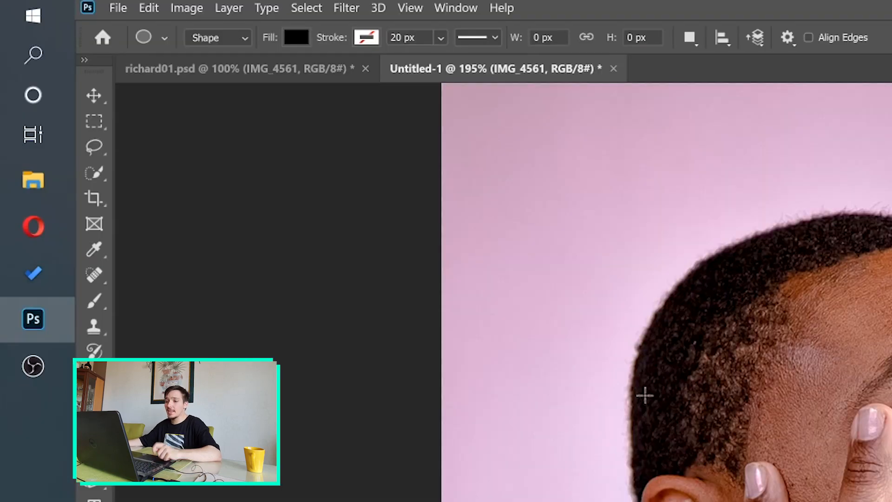
click(296, 41)
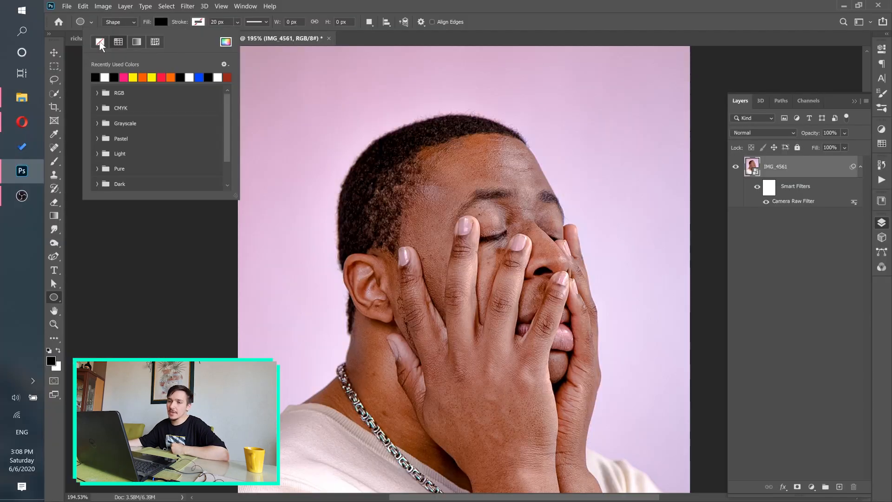
click(180, 73)
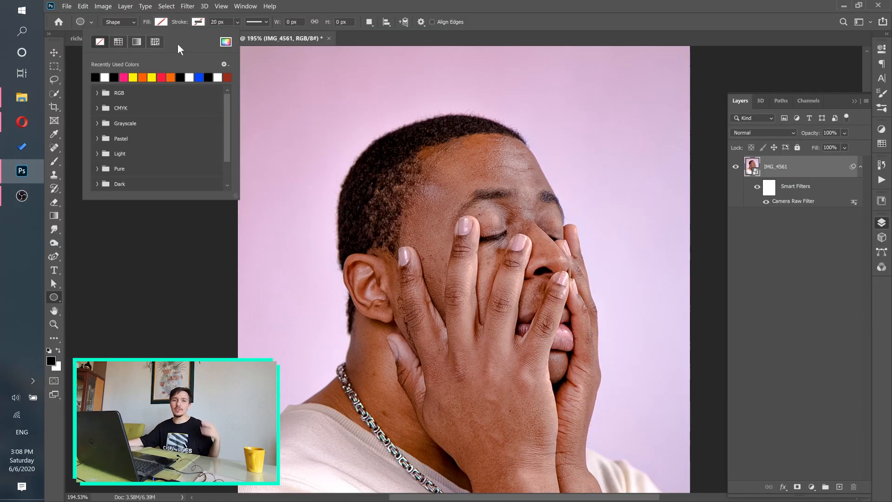
- Set the ellipse stroke colour to bright yellow, fffc00
click(197, 22)
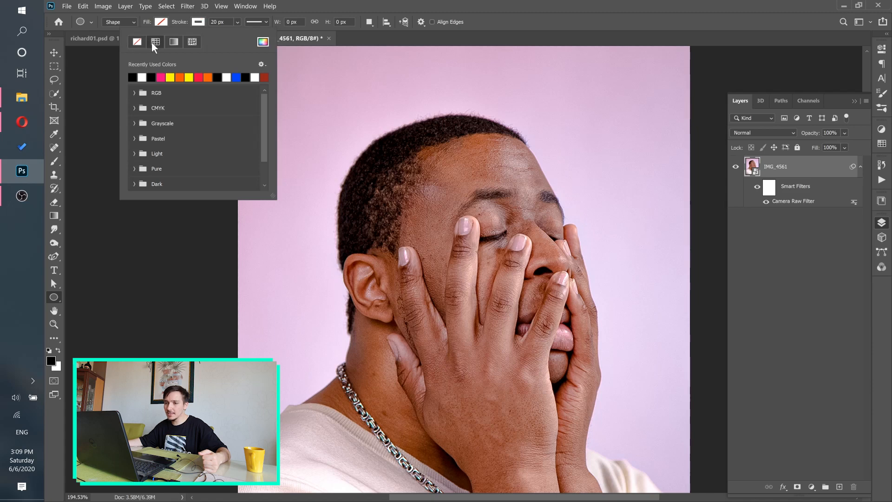
click(171, 77)
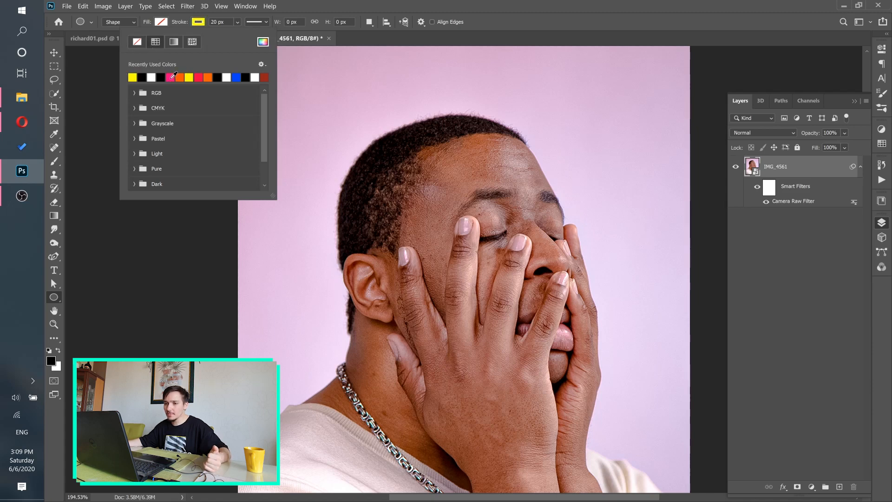
click(263, 43)
drag(575, 261, 612, 215)
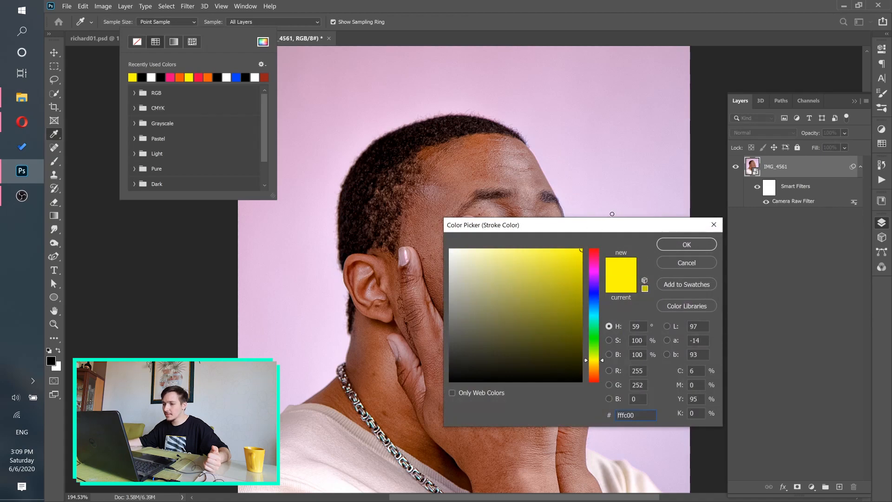
click(688, 243)
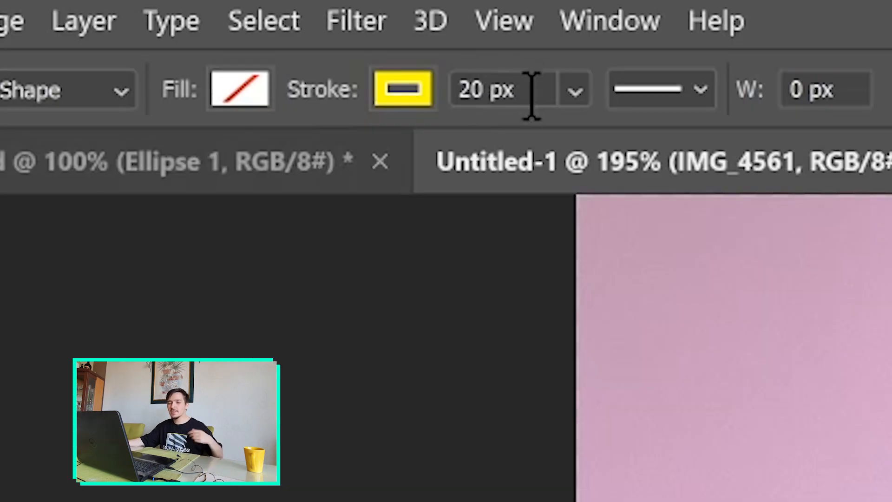
- Set the stroke width to 10 px and draw a flat ellipse about 564 by 159 px around the top of the man's head
drag(531, 95, 453, 88)
text(10)
key(Tab)
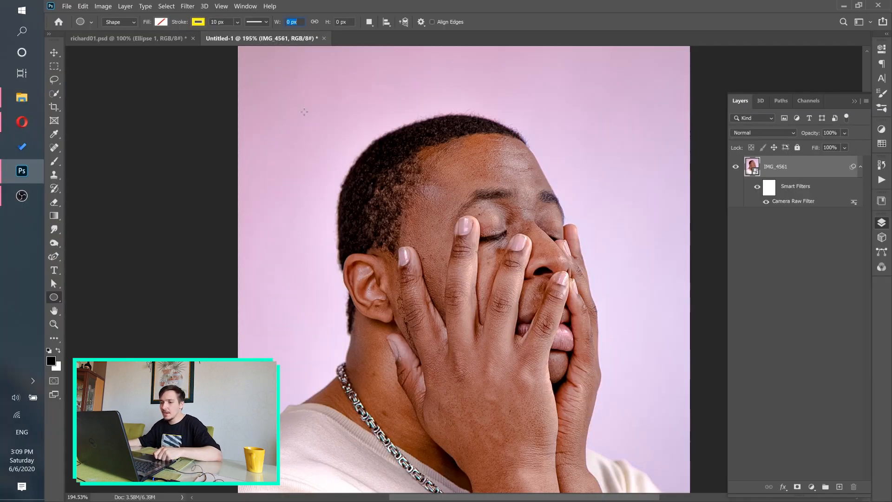
drag(304, 111, 559, 177)
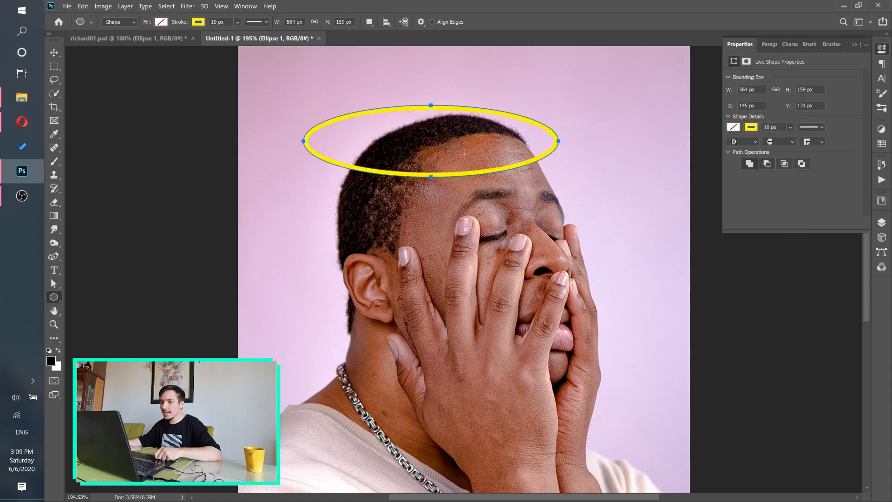
- Free-transform the ellipse, tilting it upward toward the forehead, widening it slightly at both ends and positioning it around the head
click(882, 222)
scroll(464, 130, down, 4)
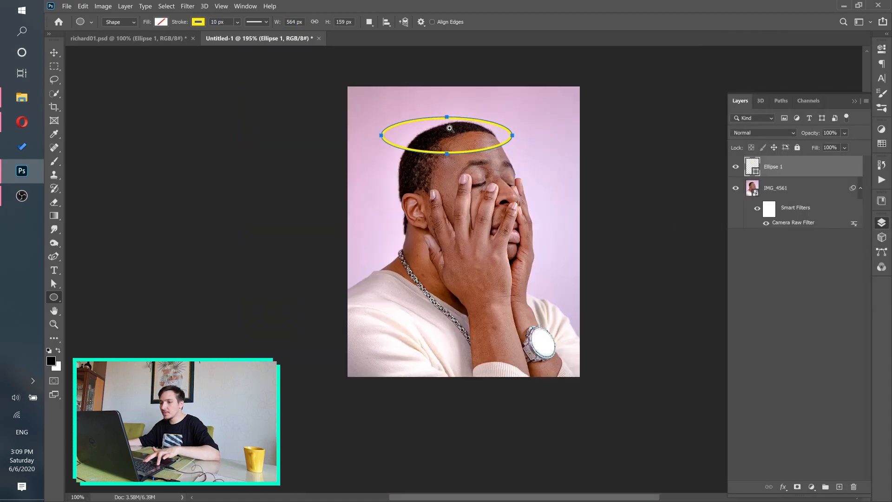
scroll(456, 131, up, 1)
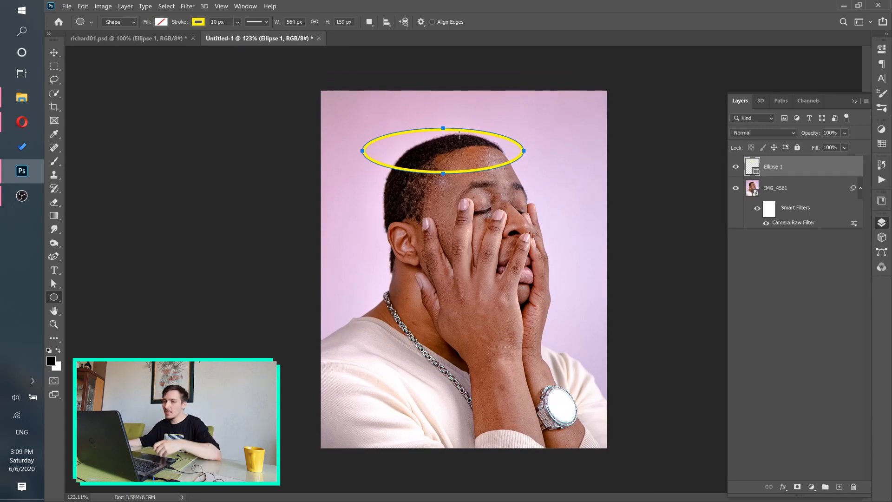
click(82, 6)
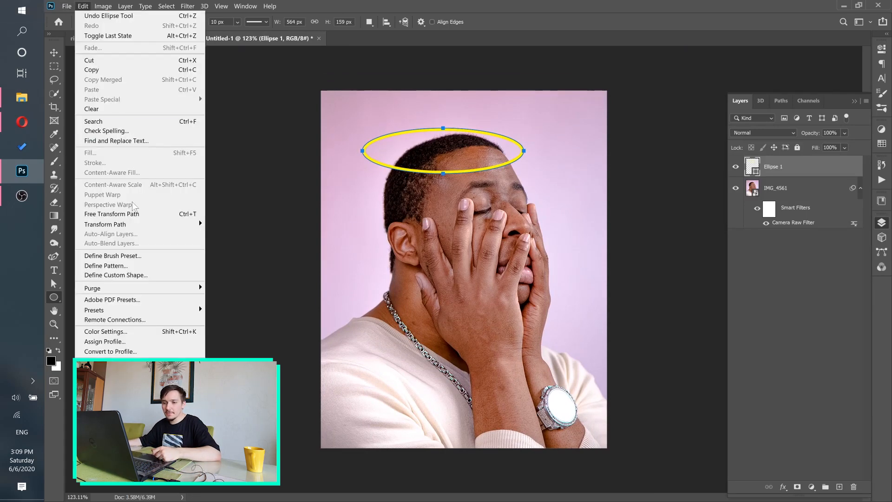
click(127, 214)
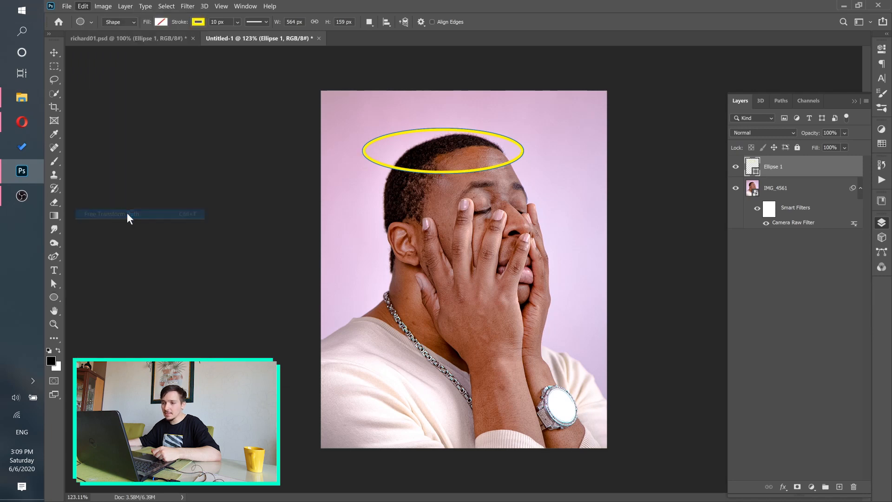
drag(349, 125, 347, 147)
drag(471, 161, 479, 177)
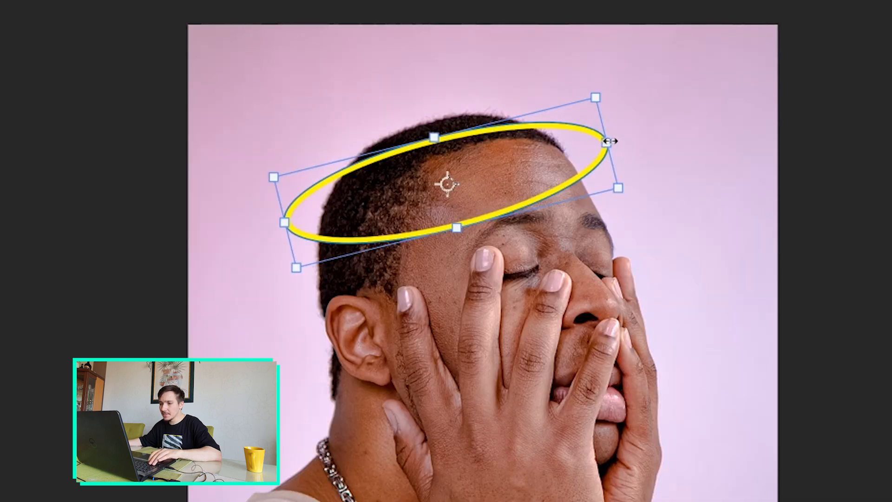
drag(610, 141, 629, 133)
drag(267, 229, 257, 237)
drag(509, 177, 514, 188)
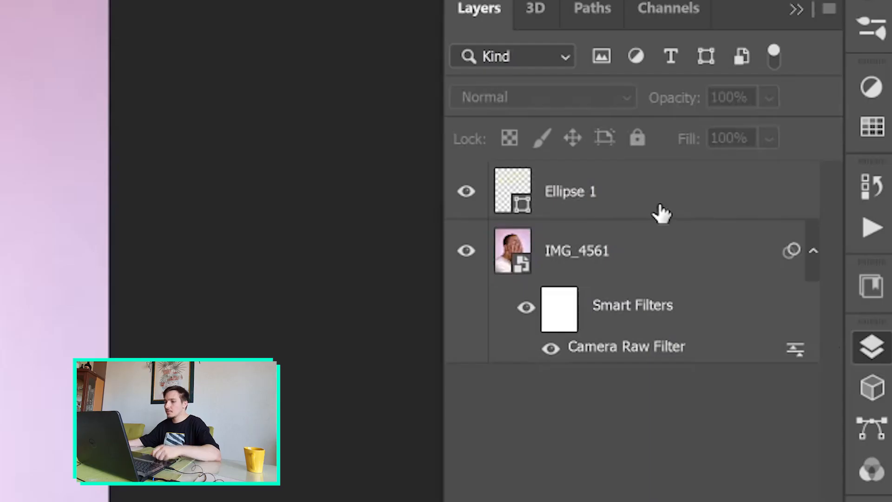
- Convert the Ellipse 1 layer to a Smart Object
click(660, 212)
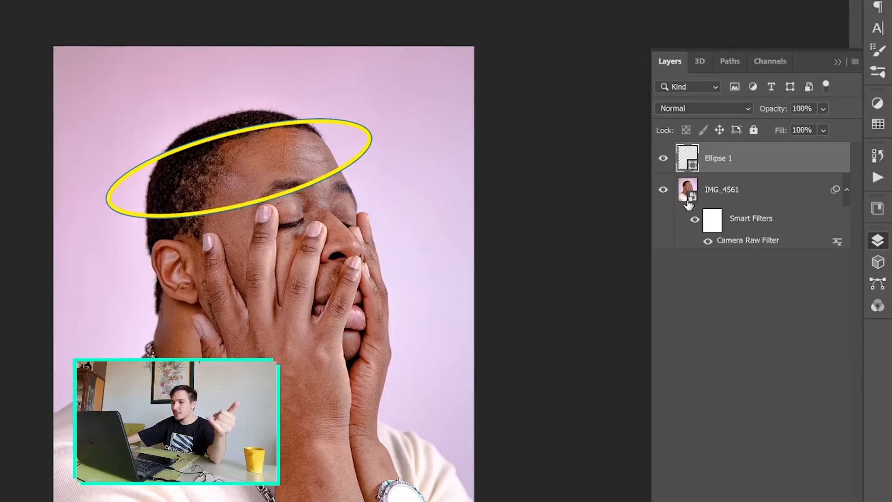
click(734, 191)
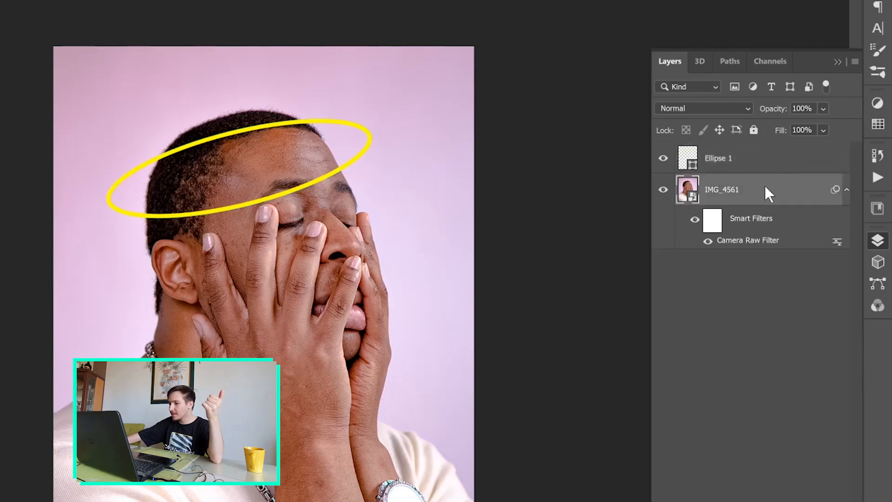
right_click(766, 187)
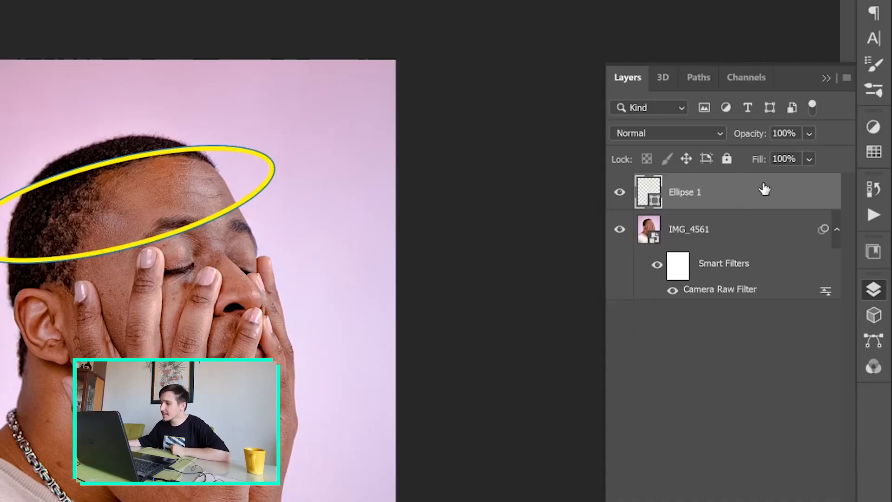
right_click(774, 200)
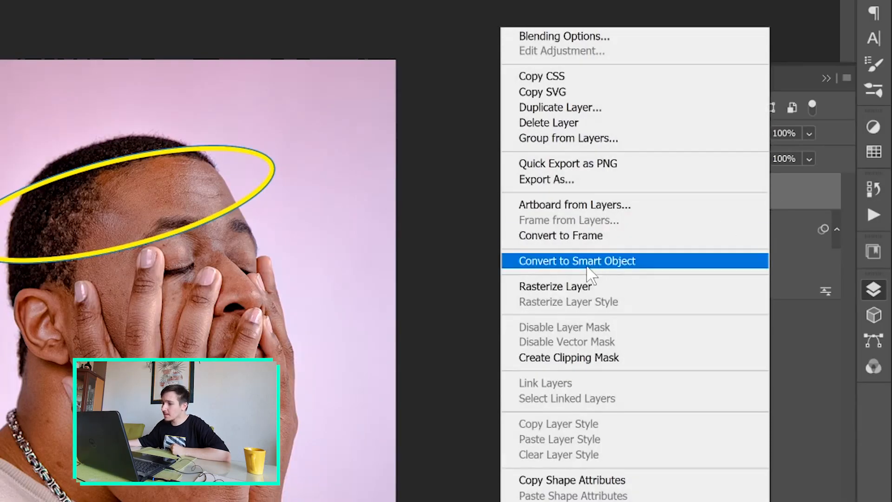
click(589, 262)
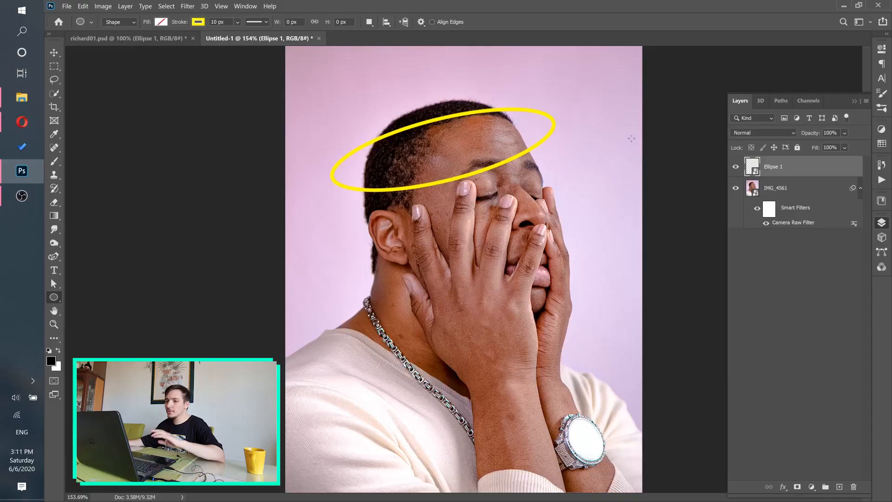
- Start a Gaussian Blur on the ellipse layer and try radii of 2.6, 1.0 and 2.0 pixels
click(187, 6)
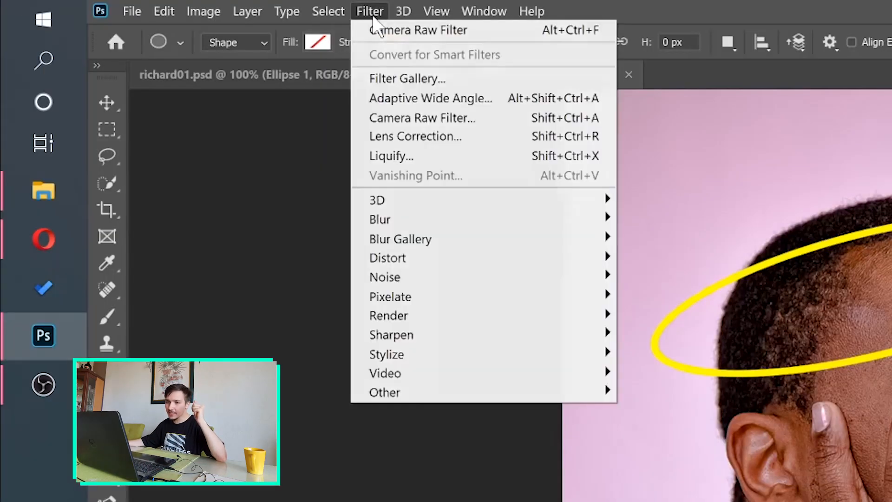
mouse_move(296, 116)
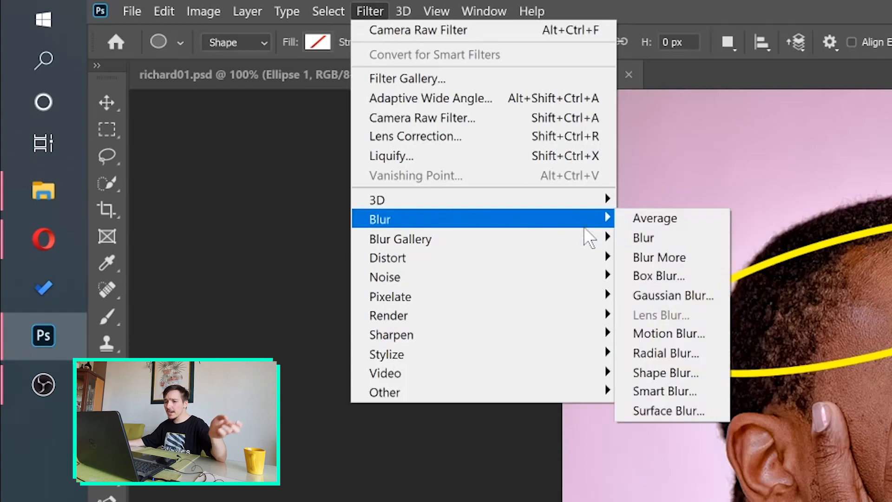
click(687, 297)
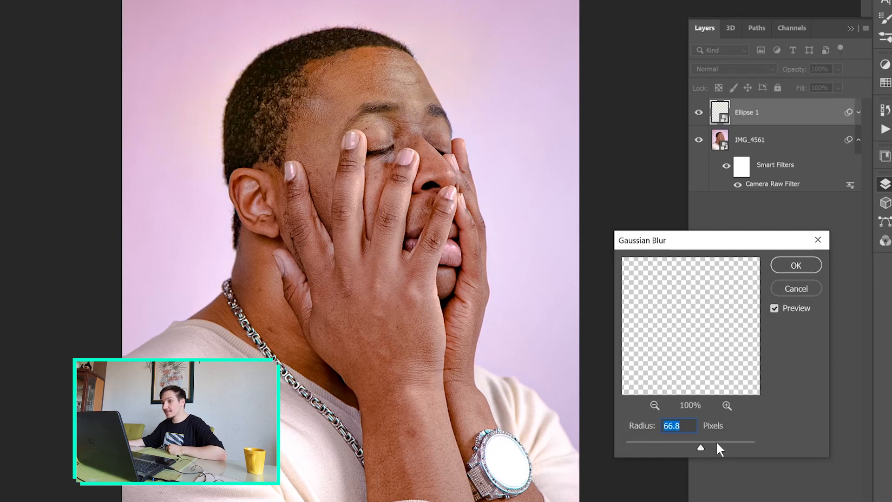
click(643, 444)
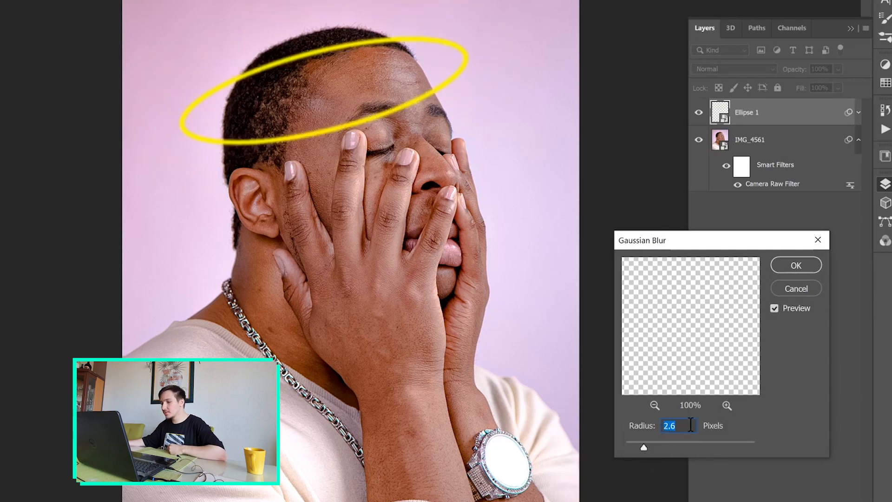
text(1.0)
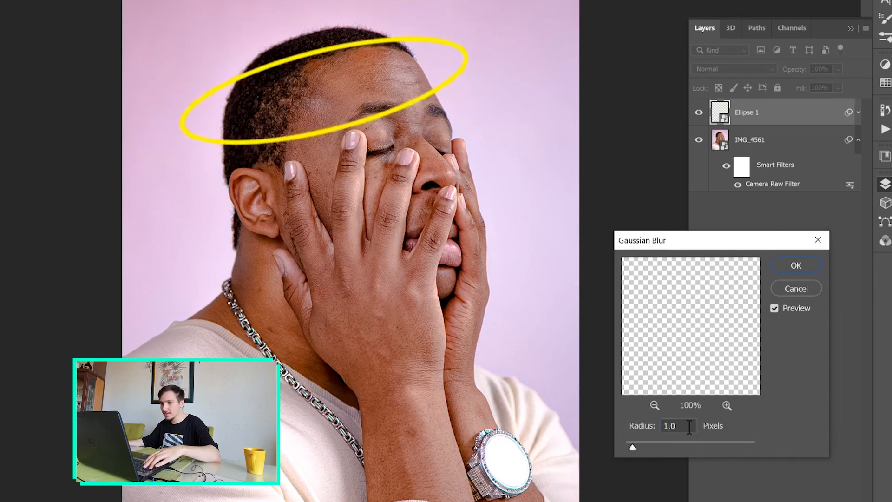
double_click(669, 426)
text(2.0)
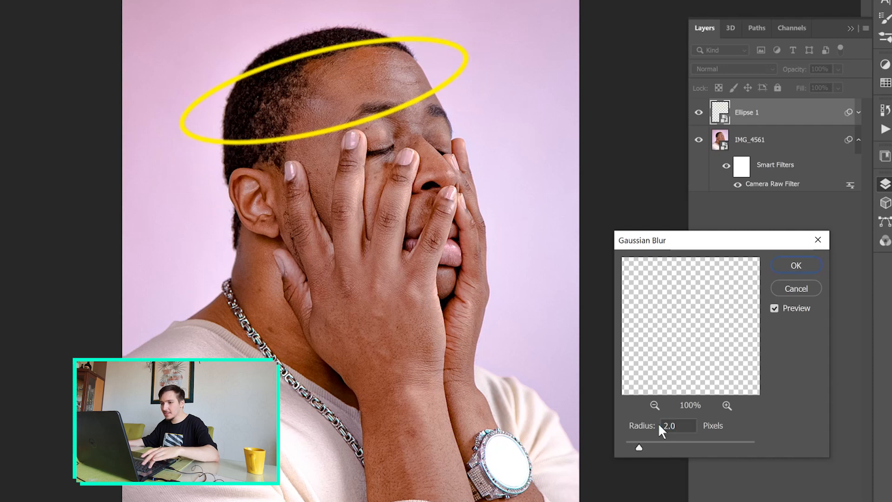
- Set the Gaussian Blur radius to 1.2 pixels, compare the ellipse with and without the preview, and apply the blur
click(660, 427)
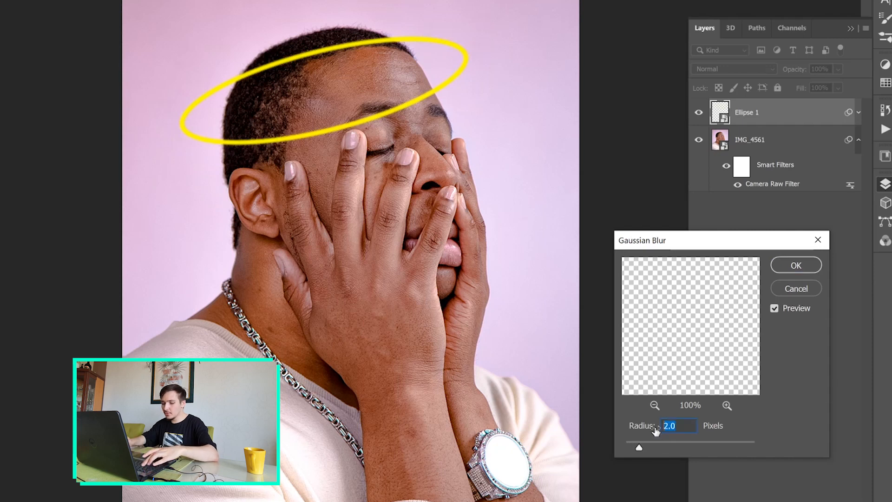
text(1.2)
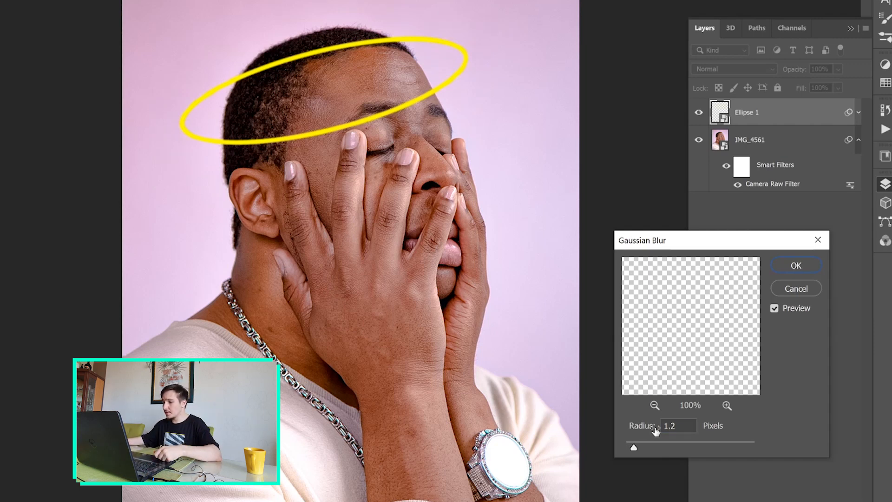
click(774, 307)
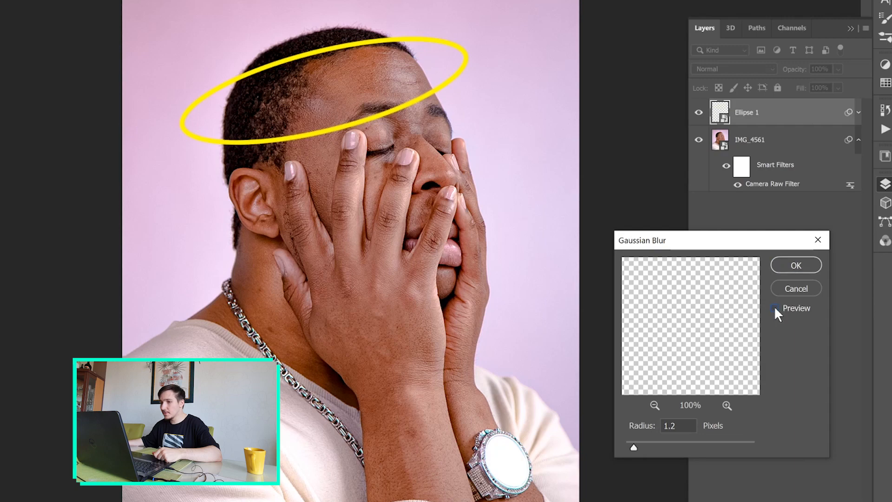
click(774, 307)
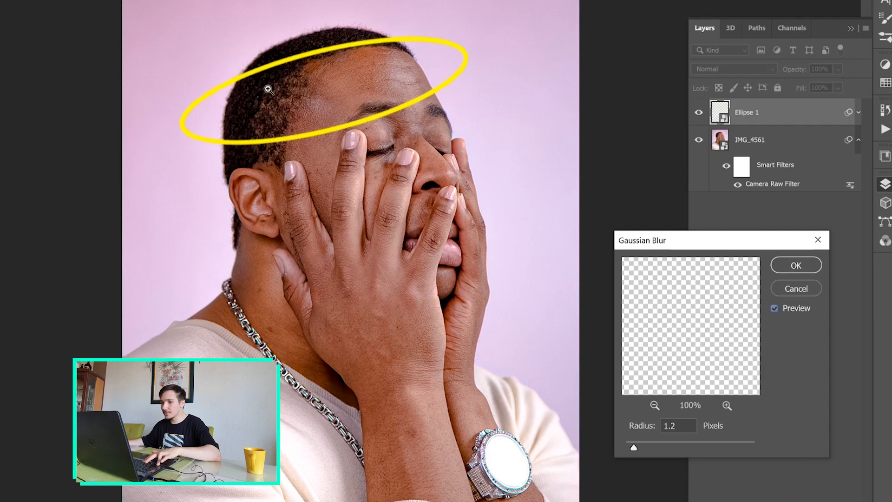
click(788, 270)
- Open the Ellipse 1 layer's blending options and enable the Outer Glow effect
scroll(460, 146, up, 8)
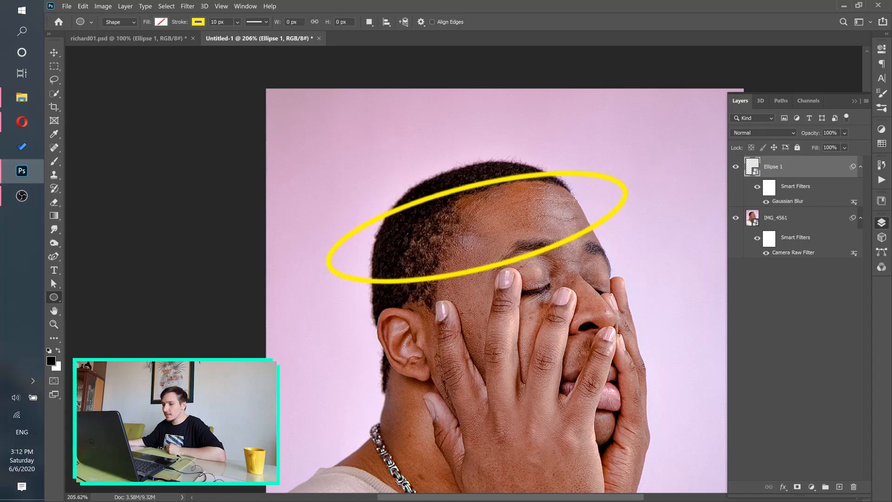
right_click(817, 170)
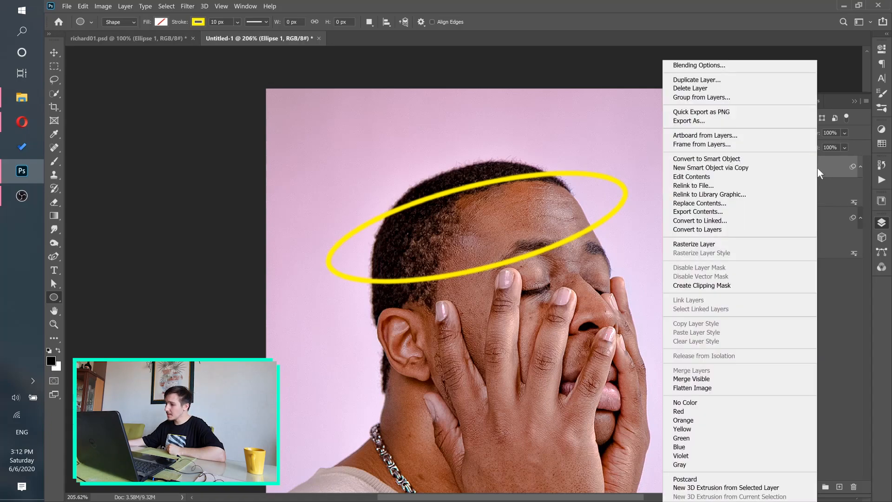
click(700, 65)
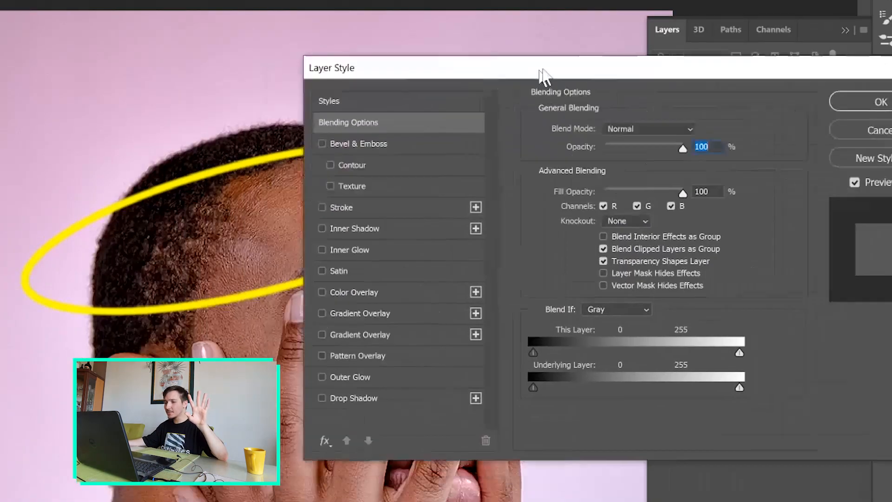
drag(543, 74, 625, 46)
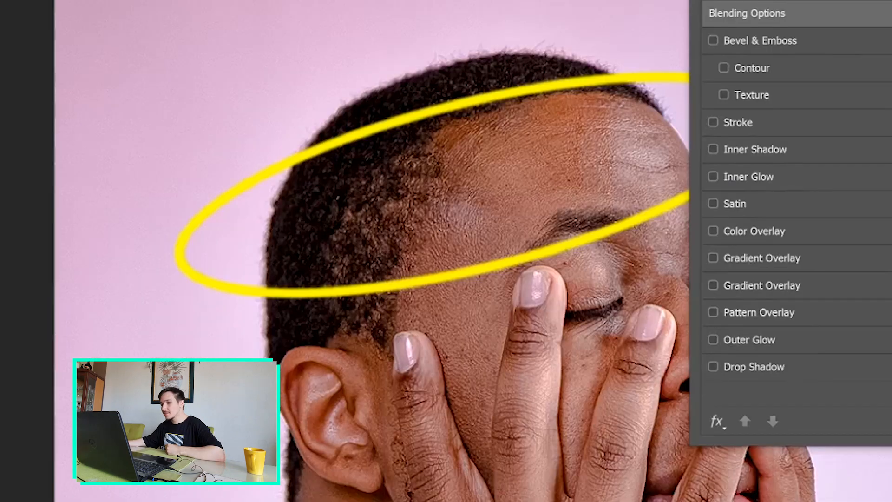
drag(534, 38, 554, 62)
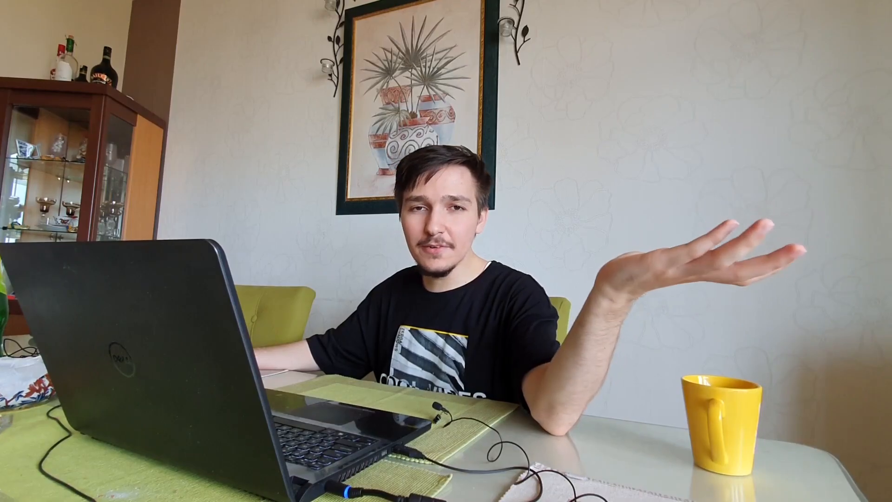
click(437, 348)
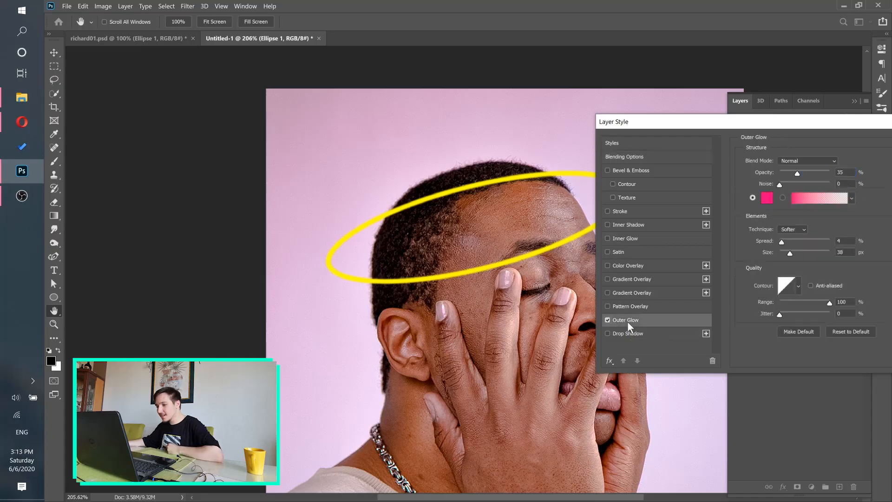
- Set the outer glow color to bright yellow fcff00
drag(724, 123, 695, 243)
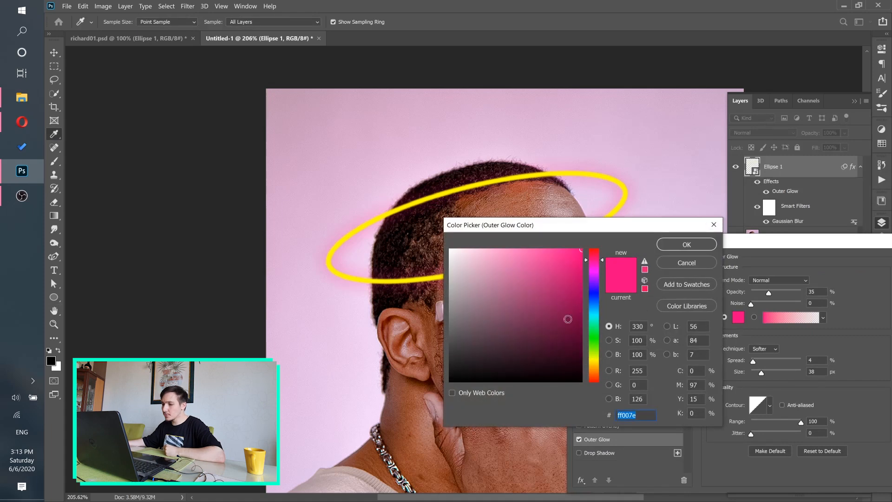
click(595, 360)
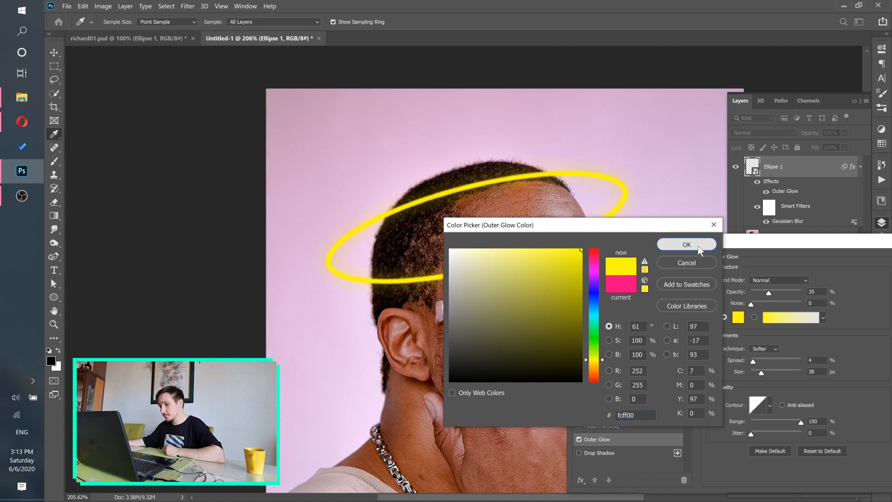
click(699, 251)
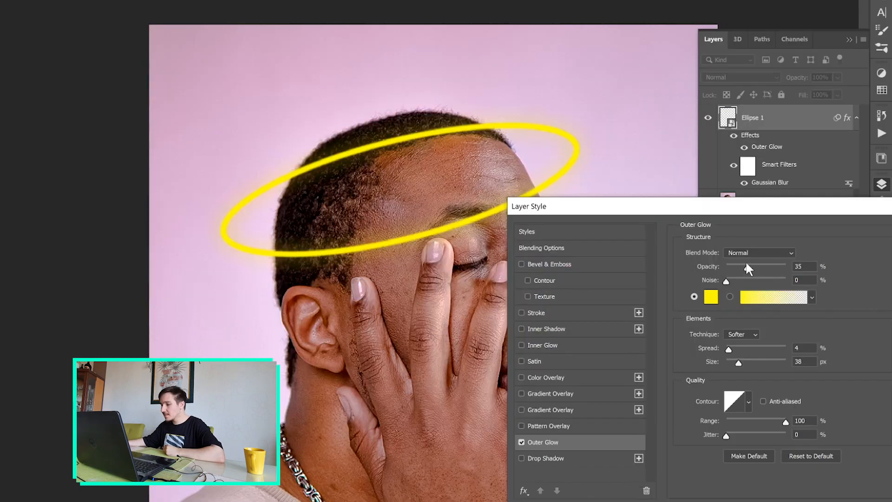
- Set the outer glow's opacity to 100%, spread to 10% and size to 35 px, and apply the layer style
drag(754, 265, 796, 271)
drag(716, 213, 740, 162)
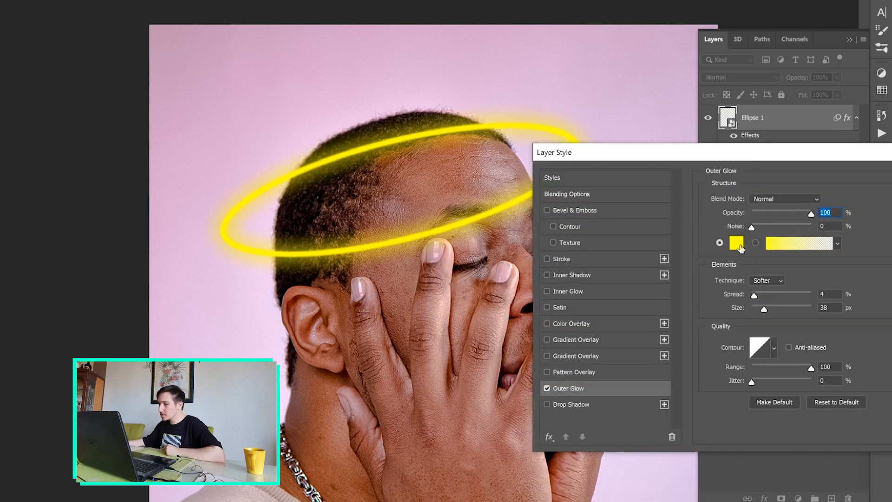
drag(700, 159, 715, 162)
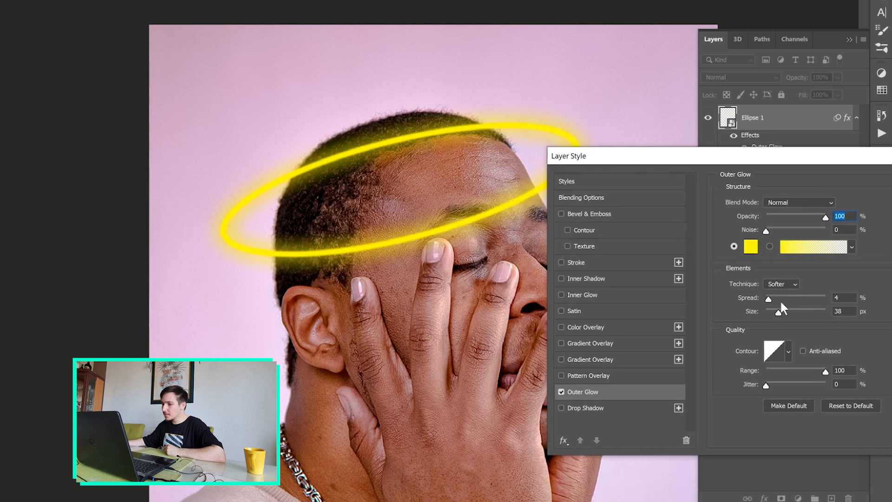
mouse_move(767, 299)
mouse_down()
mouse_move(779, 311)
mouse_move(773, 299)
mouse_up()
drag(779, 311, 778, 312)
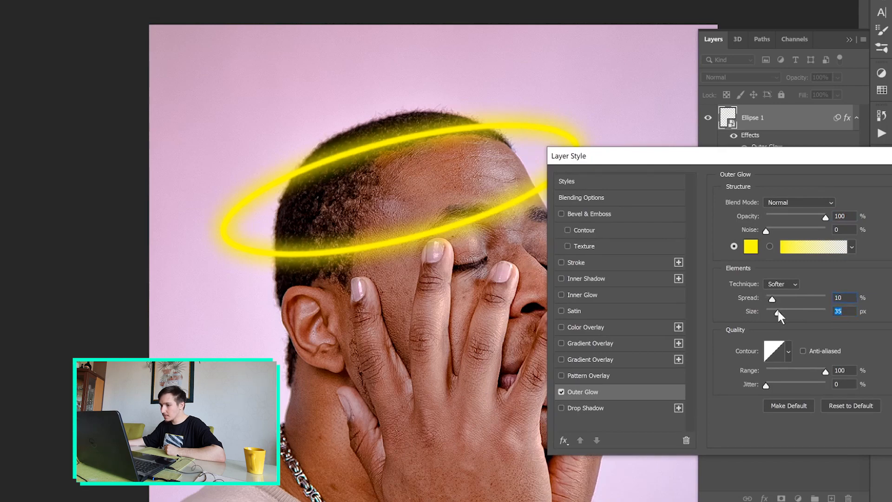
drag(718, 159, 336, 203)
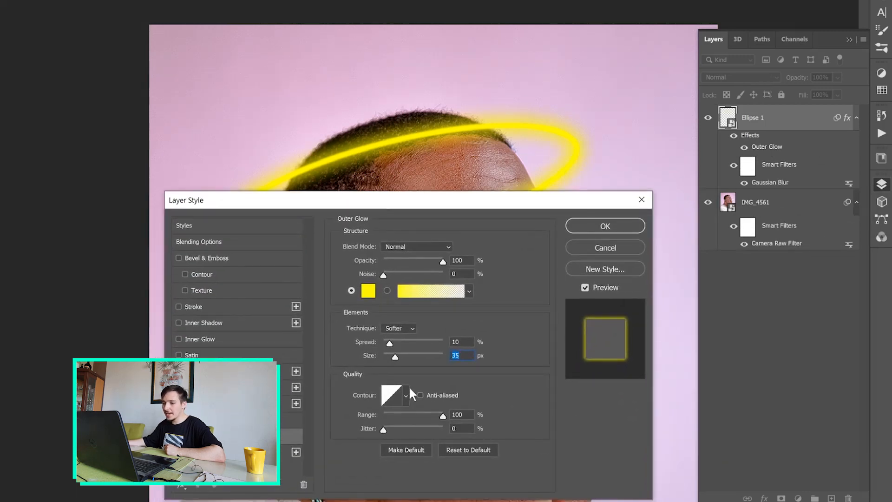
click(590, 225)
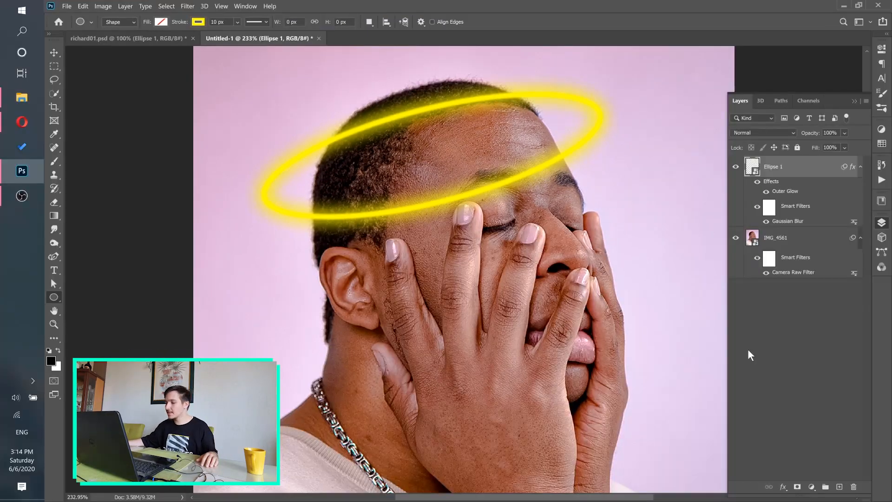
- Add a layer mask to the Ellipse 1 layer
click(797, 486)
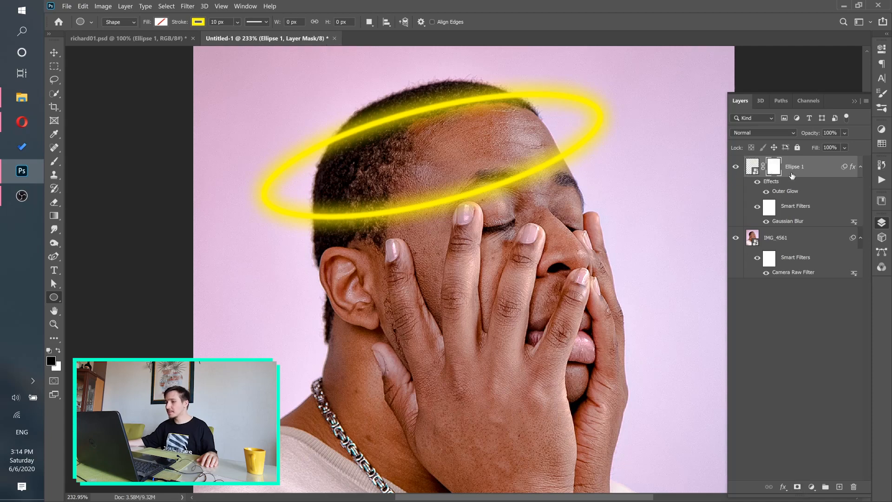